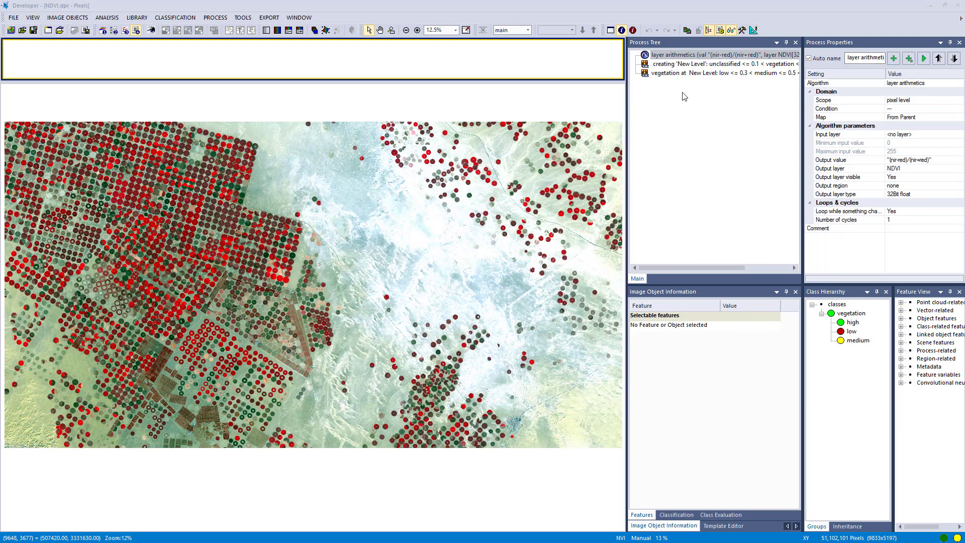
Step: Move the split between the linked views down and back up to compare the NDVI layer with the false-colour image
left_click(263, 83)
left_click_drag(263, 83, 291, 280)
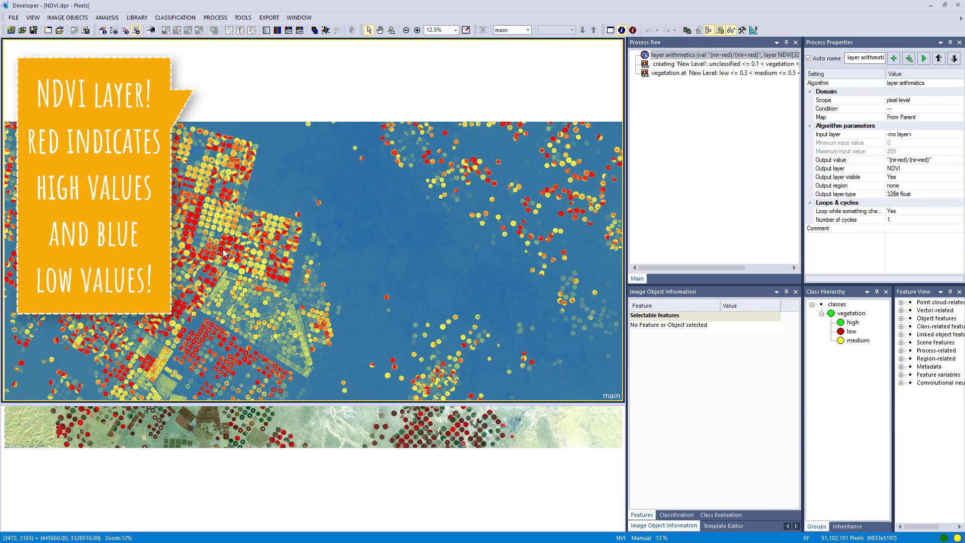
mouse_move(223, 252)
mouse_move(317, 227)
left_click_drag(445, 403, 447, 106)
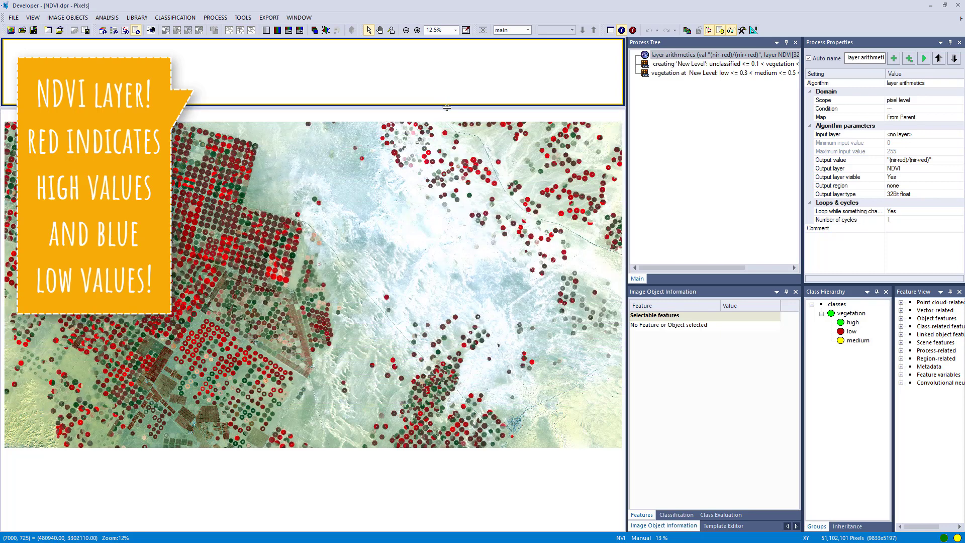
Step: Execute the multi-threshold segmentation on NDVI that creates New Level and assigns values from 0.1 to 1 to vegetation
left_click(598, 169)
left_click(661, 64)
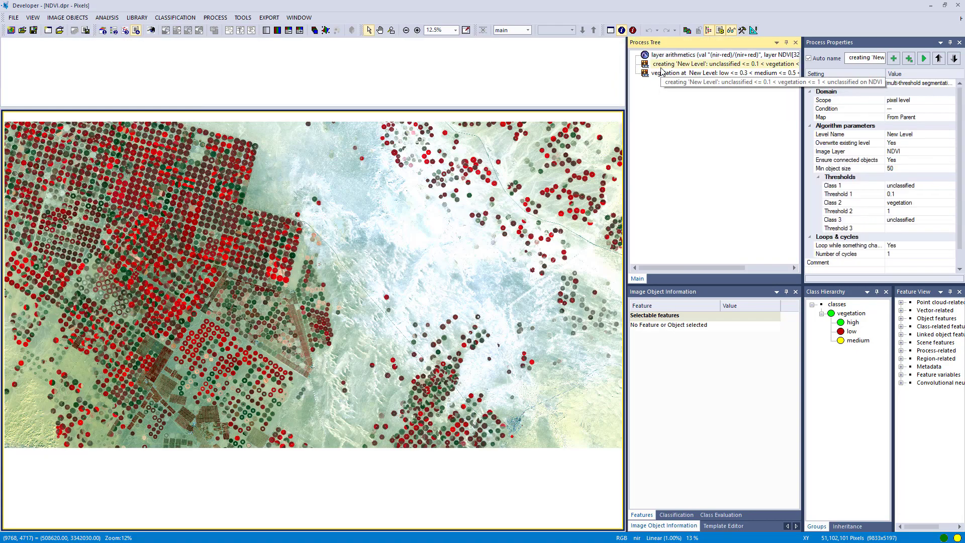
double_click(664, 65)
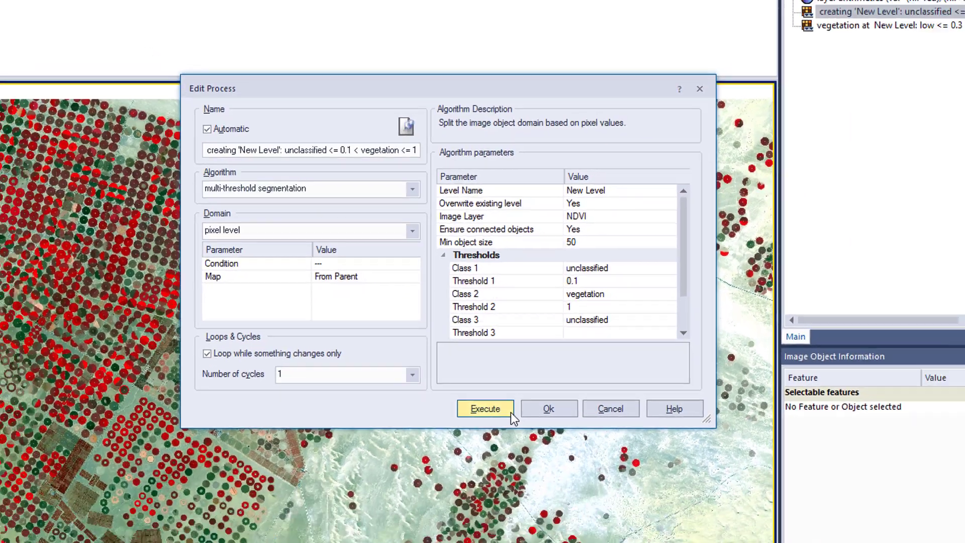
left_click(557, 476)
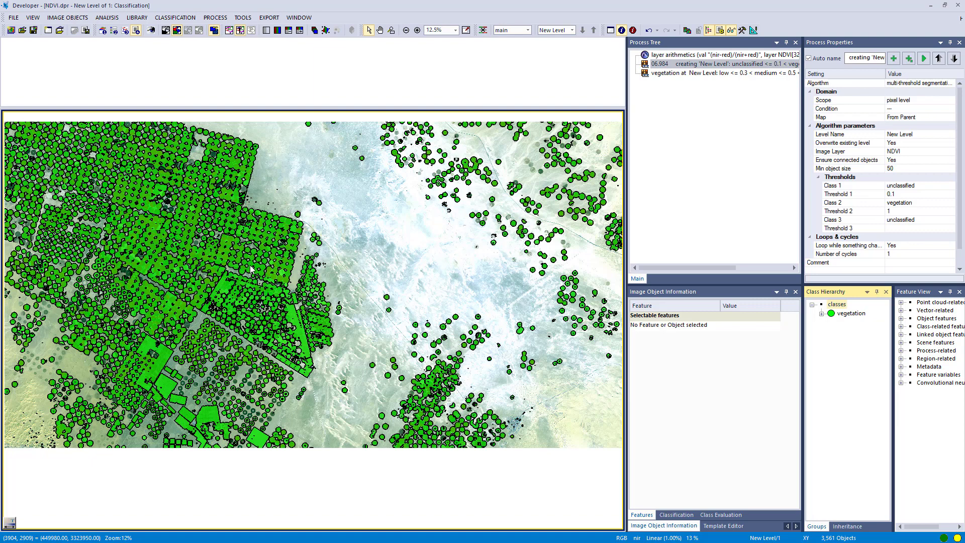
Step: Execute the vegetation segmentation into low, medium and high with NDVI thresholds 0.3 and 0.5, and expand the vegetation class
double_click(671, 74)
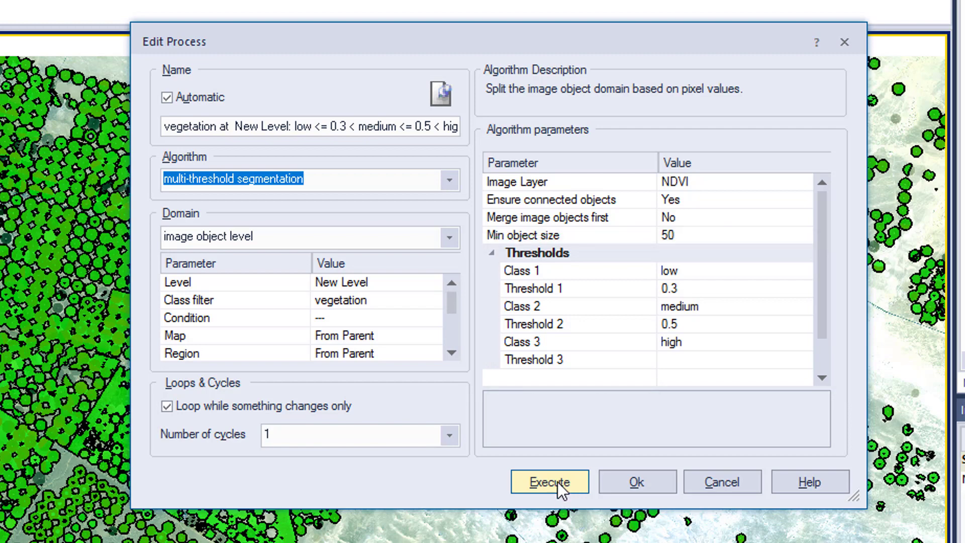
left_click(556, 484)
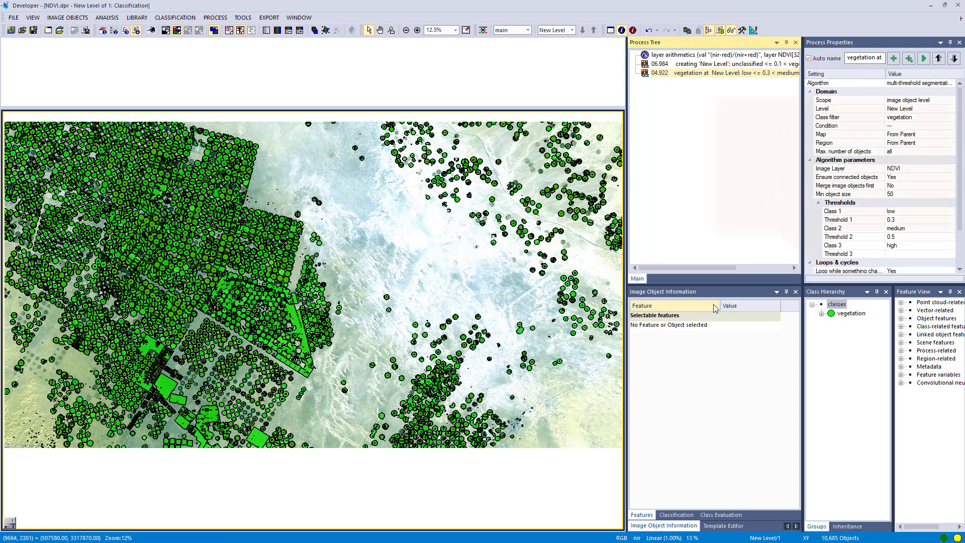
left_click(822, 314)
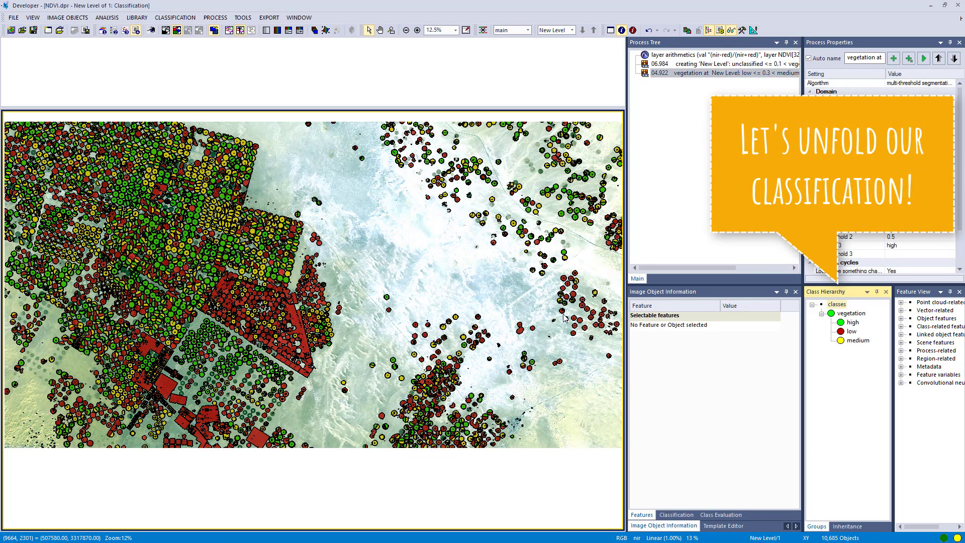
Step: Examine the low, medium and high vegetation fields up close and compare them with the NDVI layer in the linked split view
mouse_move(213, 268)
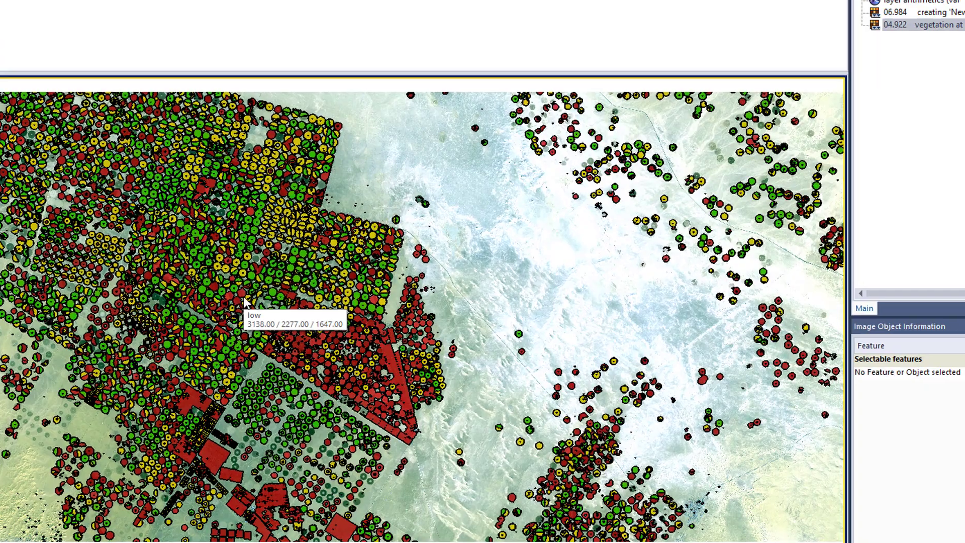
scroll(286, 316, "up", 1)
scroll(283, 234, "up", 1)
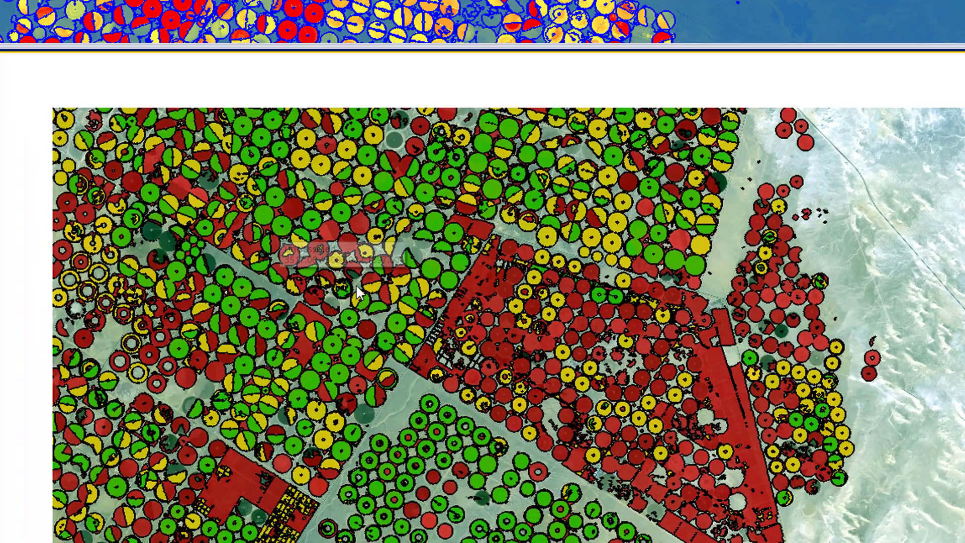
scroll(335, 277, "up", 1)
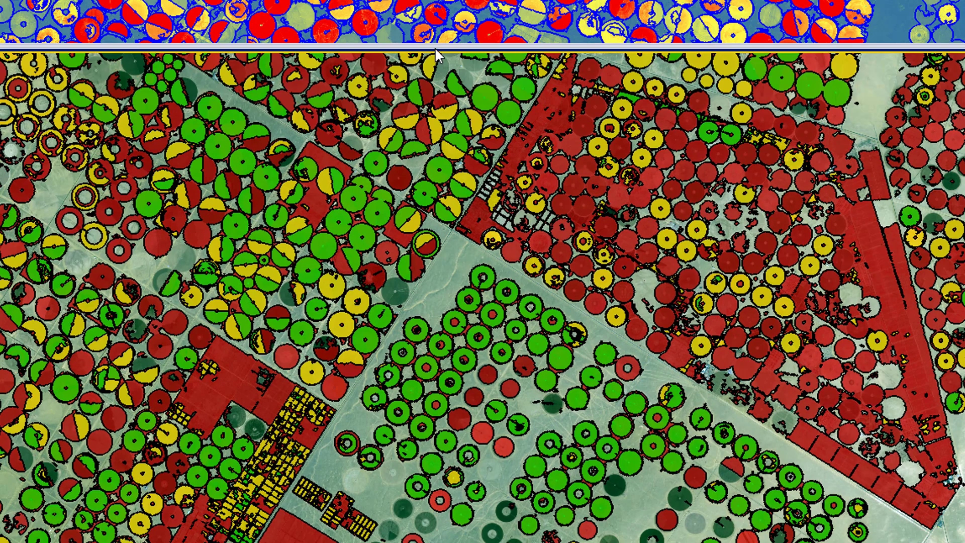
left_click_drag(436, 48, 440, 542)
left_click_drag(485, 227, 538, 307)
left_click_drag(541, 171, 539, 2)
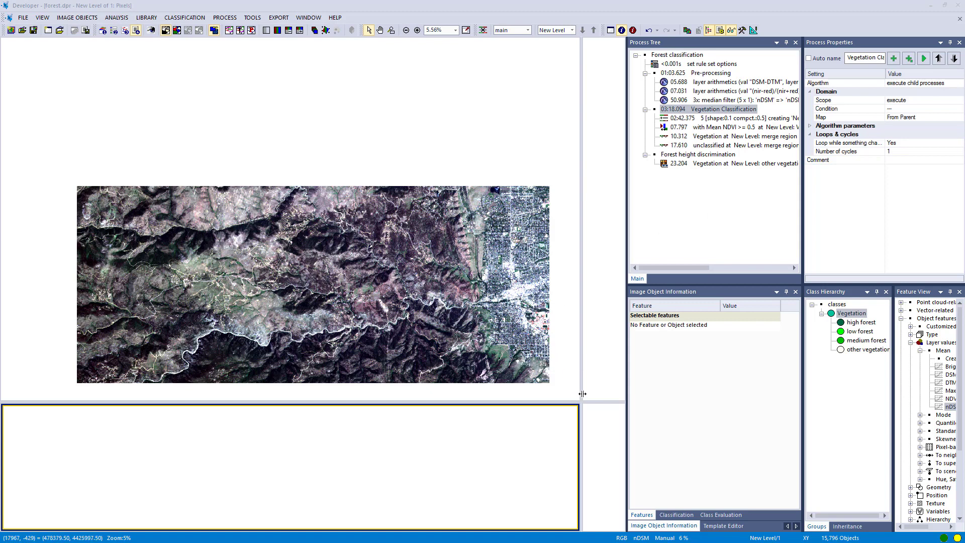
Step: Reveal the elevation layer in the forest project and review the pre-processing settings for nDSM, NDVI and the median filter
left_click_drag(582, 393, 67, 394)
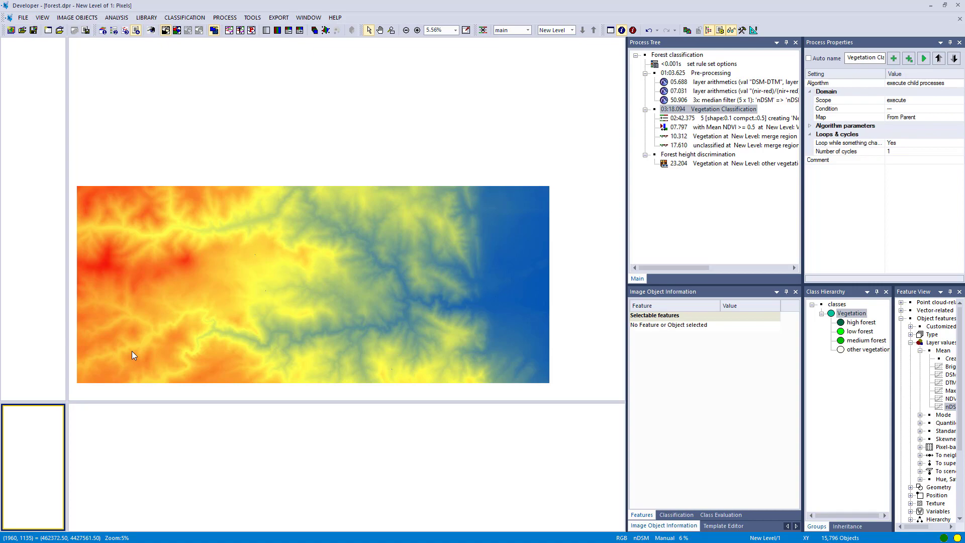
left_click(131, 351)
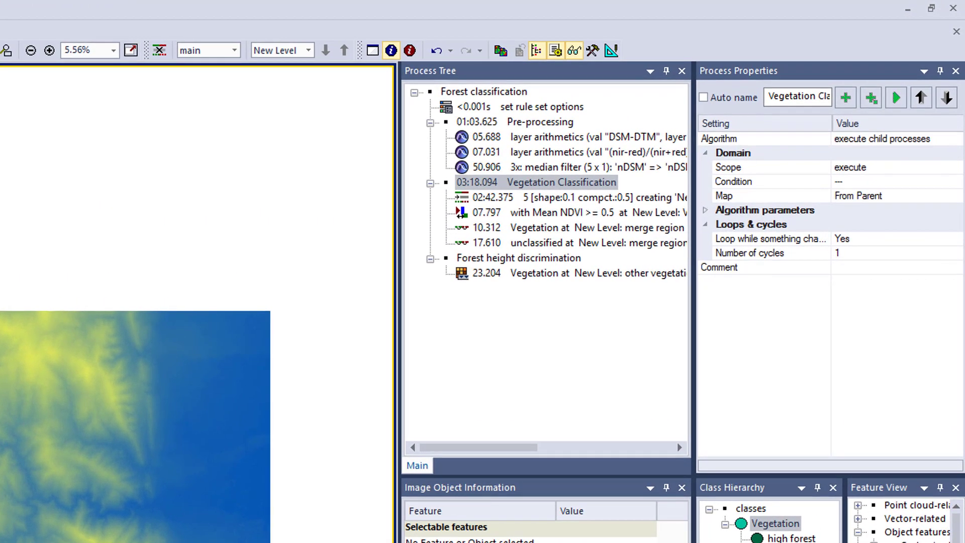
left_click(553, 122)
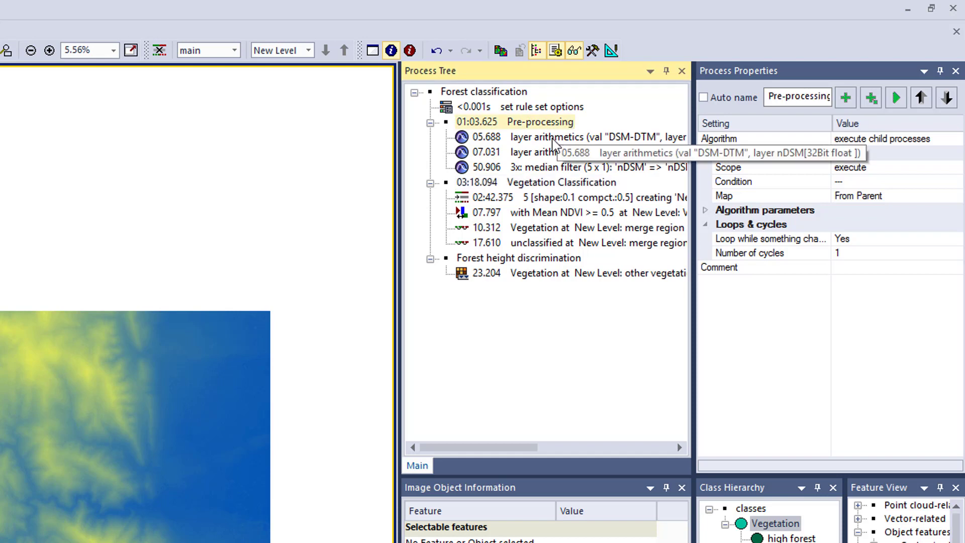
left_click(553, 139)
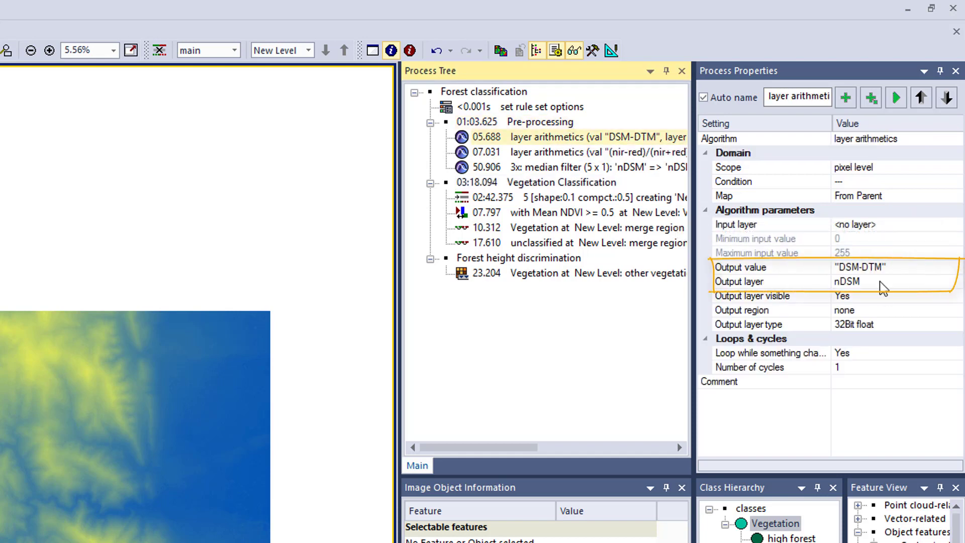
left_click(659, 154)
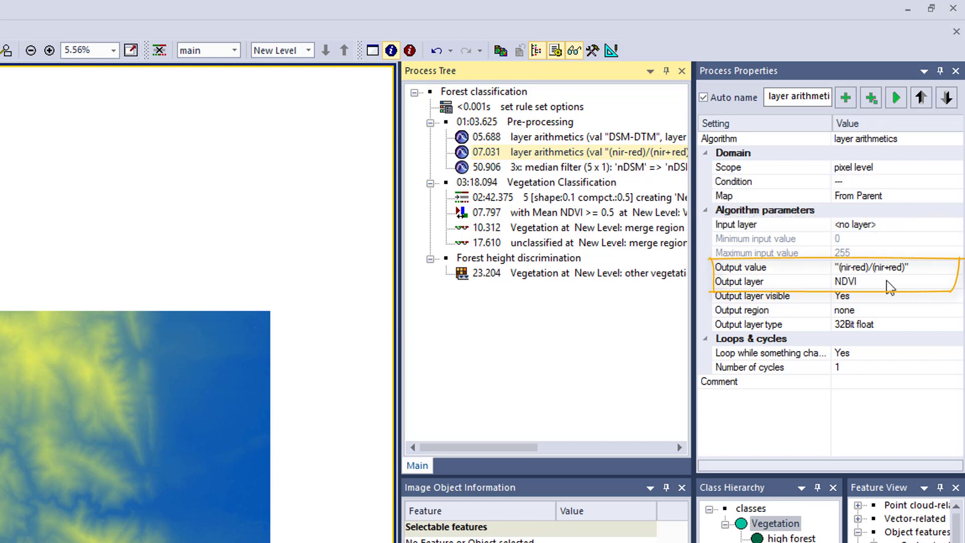
left_click(646, 167)
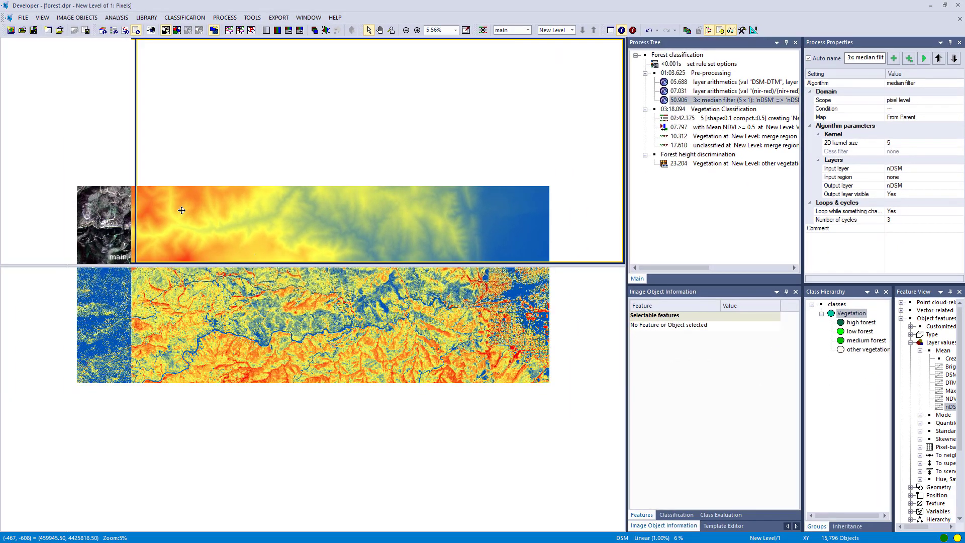
Step: Rearrange the four-way split view to compare the nDSM and NDVI layers side by side
left_click_drag(13, 253, 198, 169)
left_click_drag(334, 139, 335, 140)
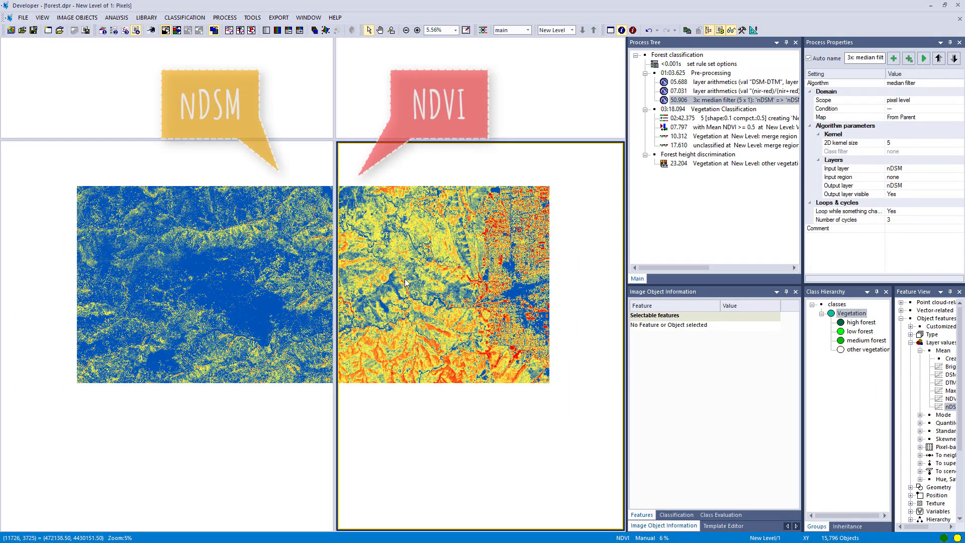
left_click(279, 306)
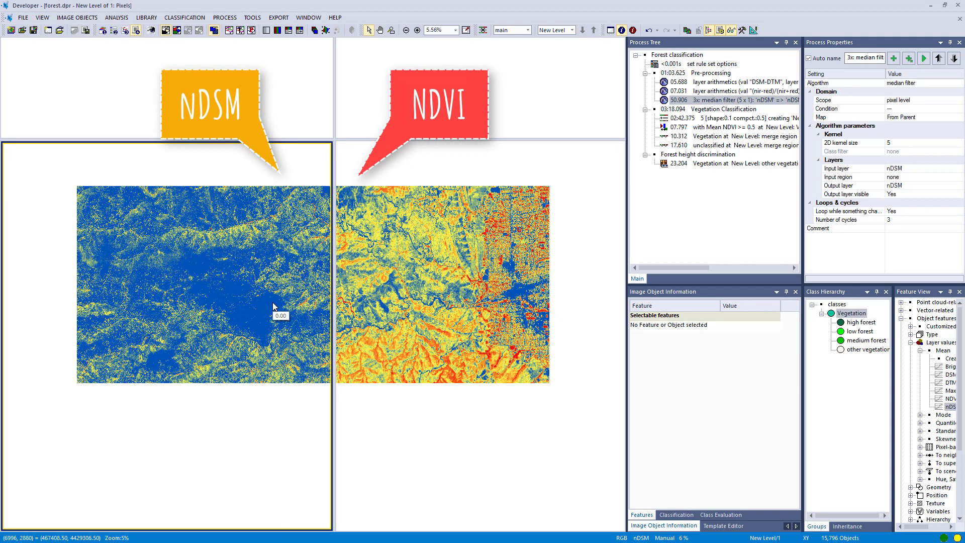
Step: Collapse the Vegetation Classification and Pre-processing groups of the rule set
left_click(695, 109)
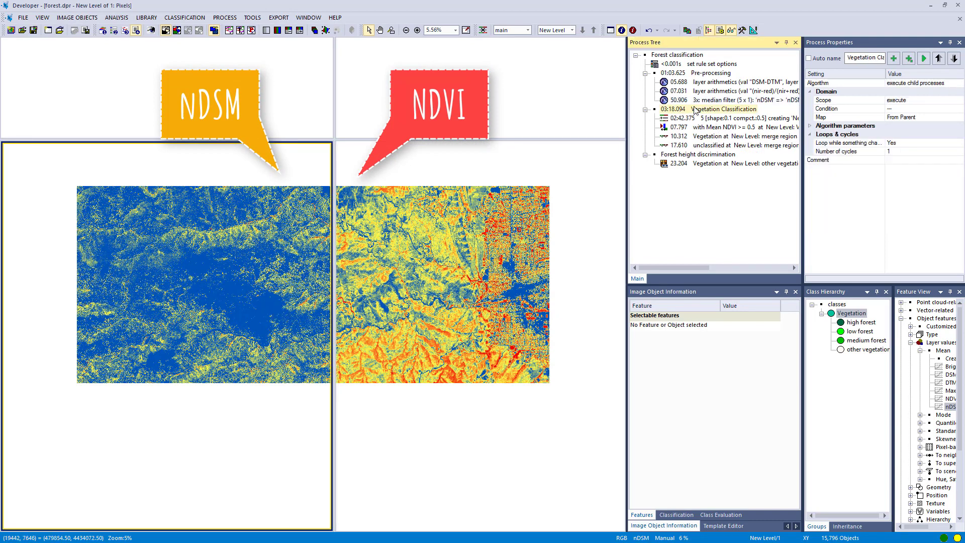
left_click(646, 109)
left_click(645, 73)
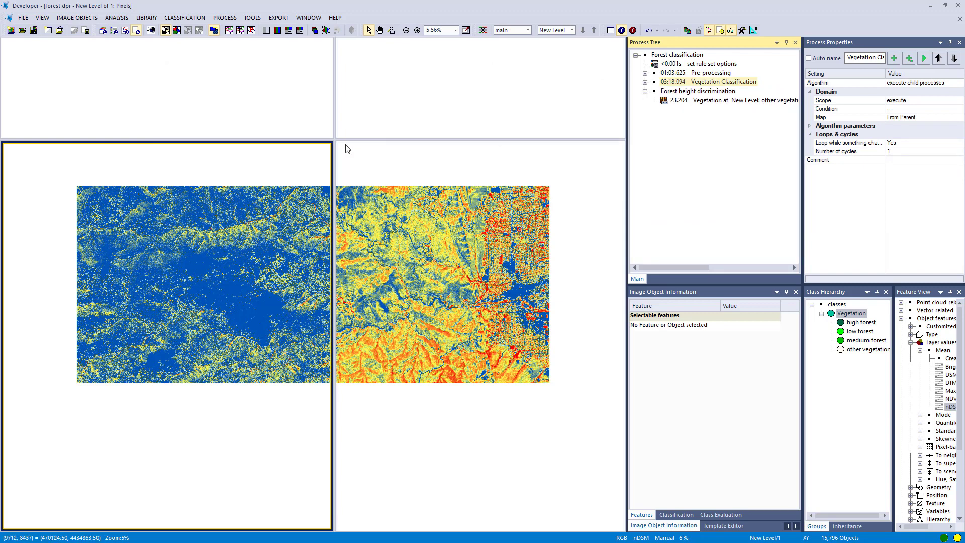
Step: Display the vegetation classification with object outlines over the satellite image, inspect it up close, and rebalance the four linked views
left_click_drag(333, 138, 582, 398)
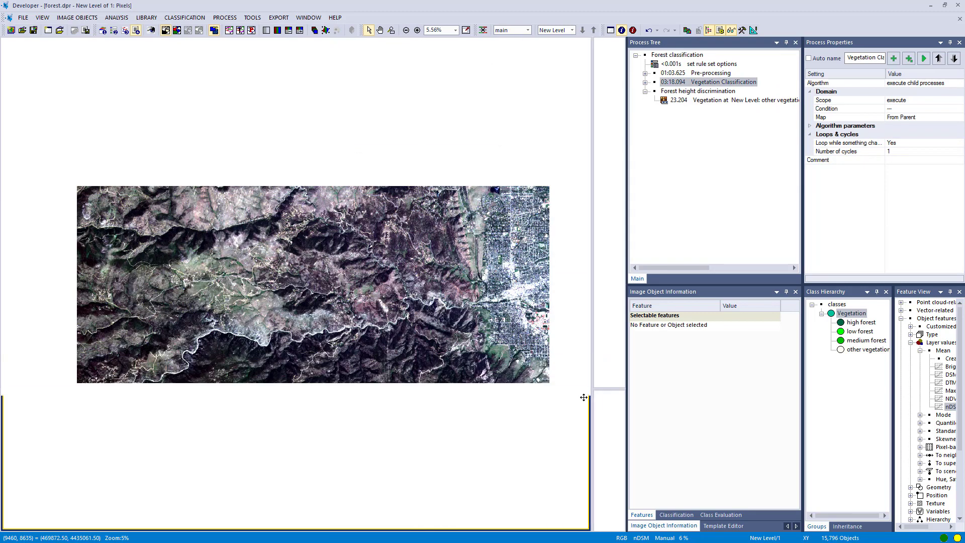
left_click(383, 269)
left_click(177, 31)
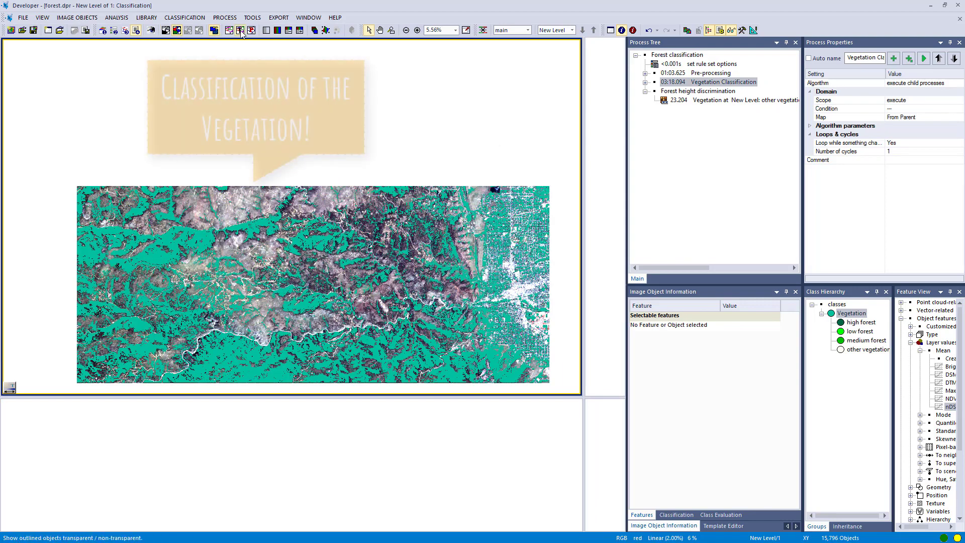
left_click(240, 30)
scroll(313, 286, "up", 3)
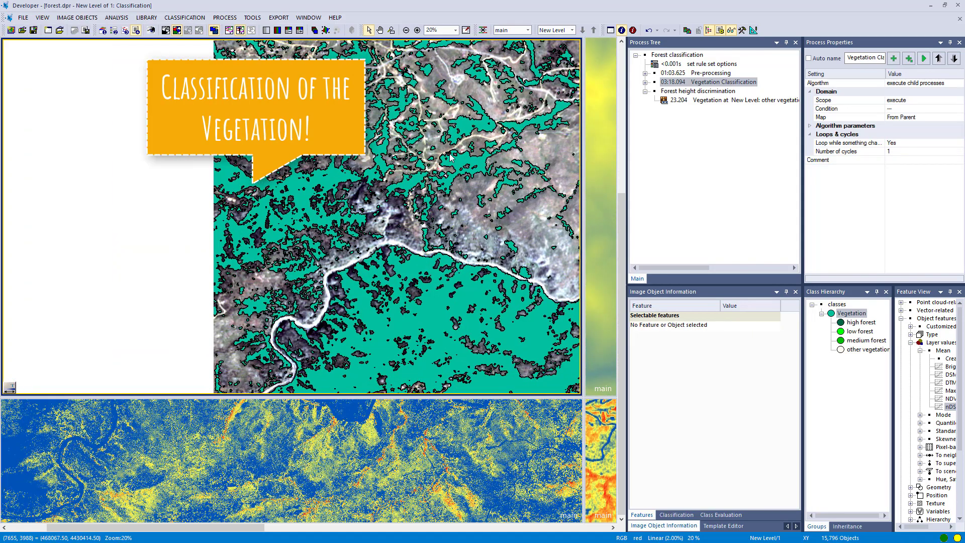
left_click_drag(450, 157, 384, 278)
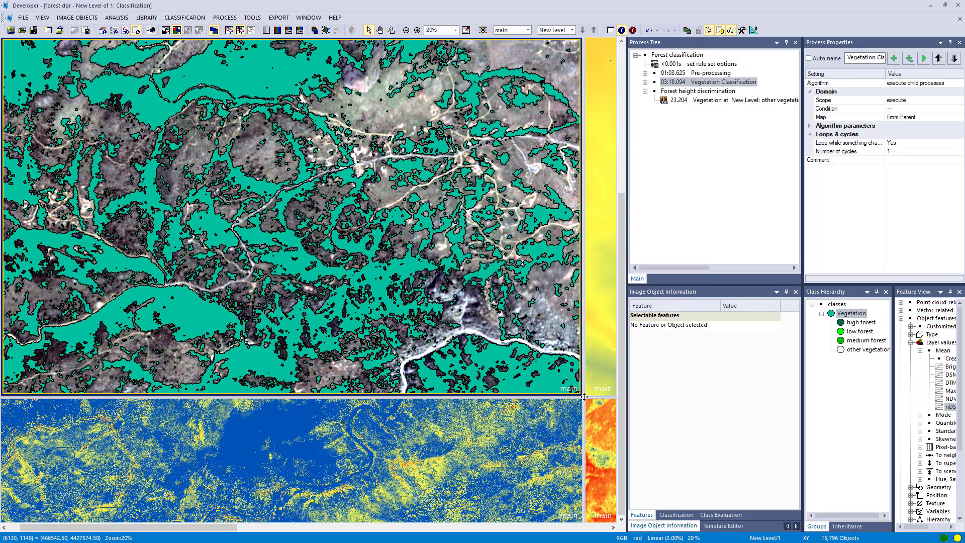
left_click_drag(584, 396, 365, 305)
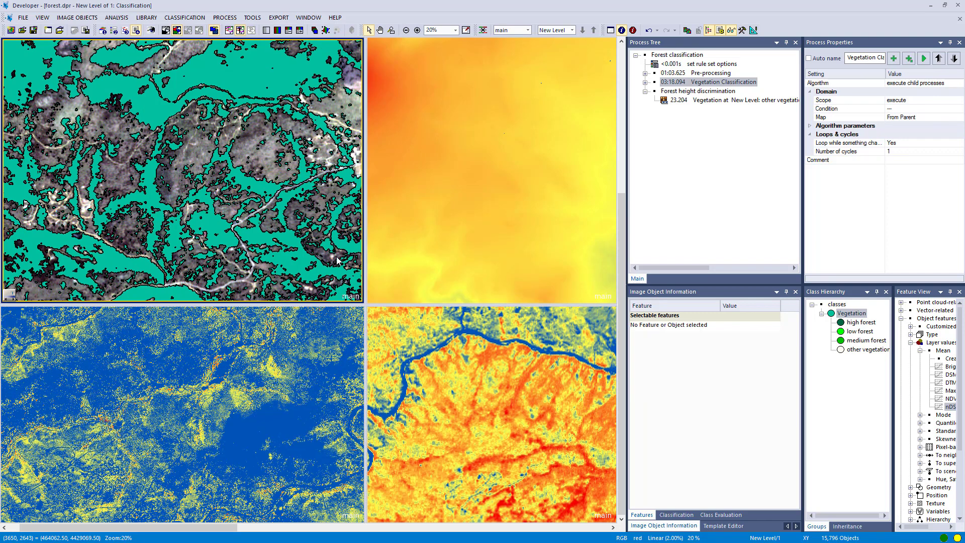
Step: Widen the process settings and execute the forest height segmentation on nDSM with thresholds 1, 5 and 10
left_click(688, 104)
left_click_drag(802, 196, 652, 200)
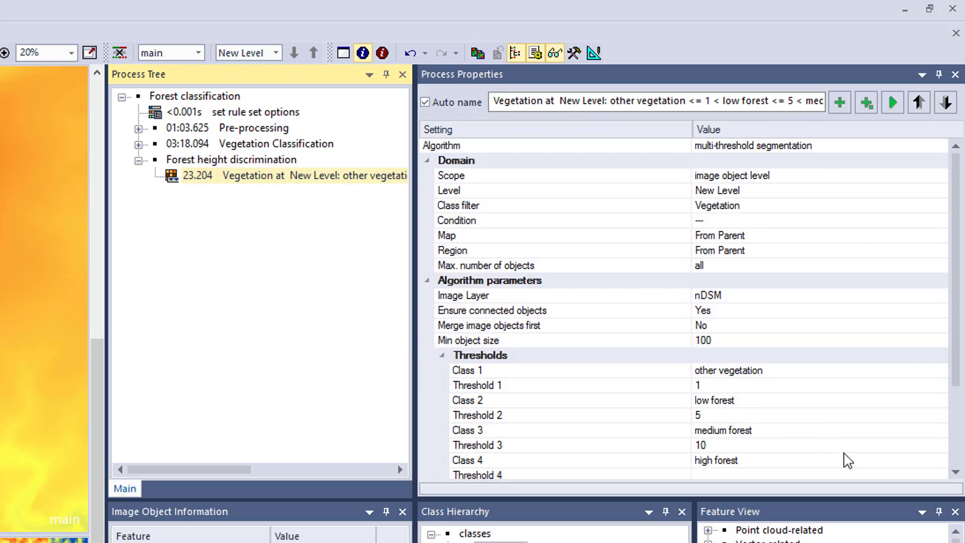
right_click(236, 175)
left_click(295, 220)
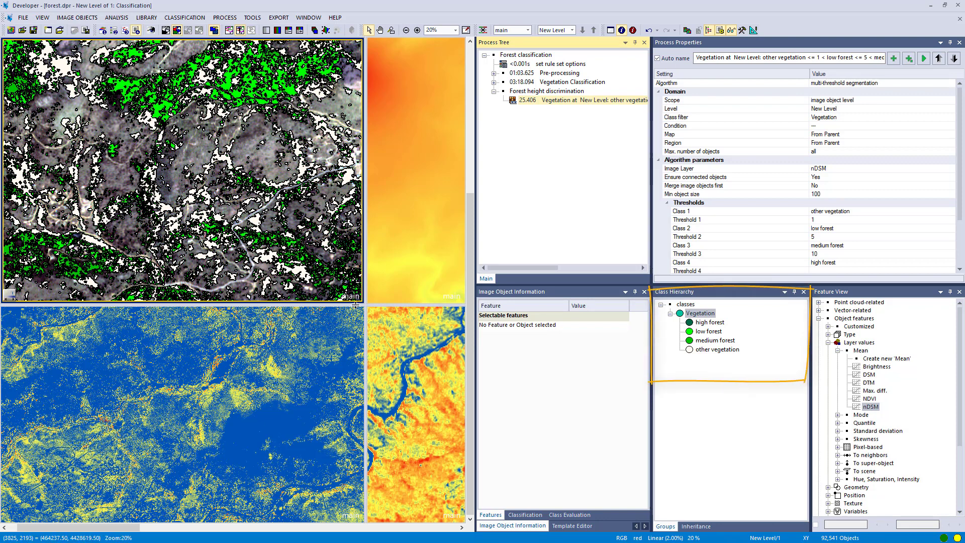
Step: Enlarge the classification view, hide the object outlines, and examine the forest height classes at close range
left_click_drag(355, 305, 421, 392)
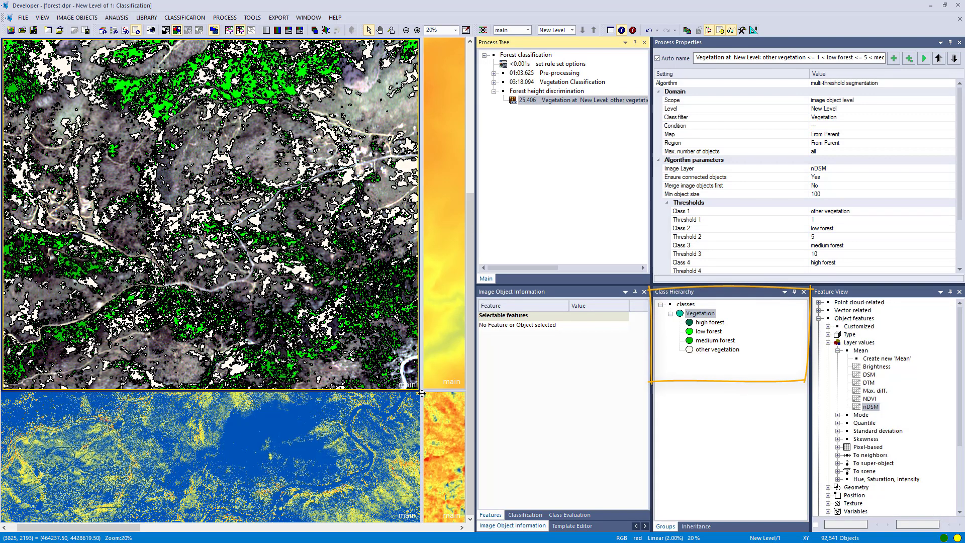
left_click(240, 30)
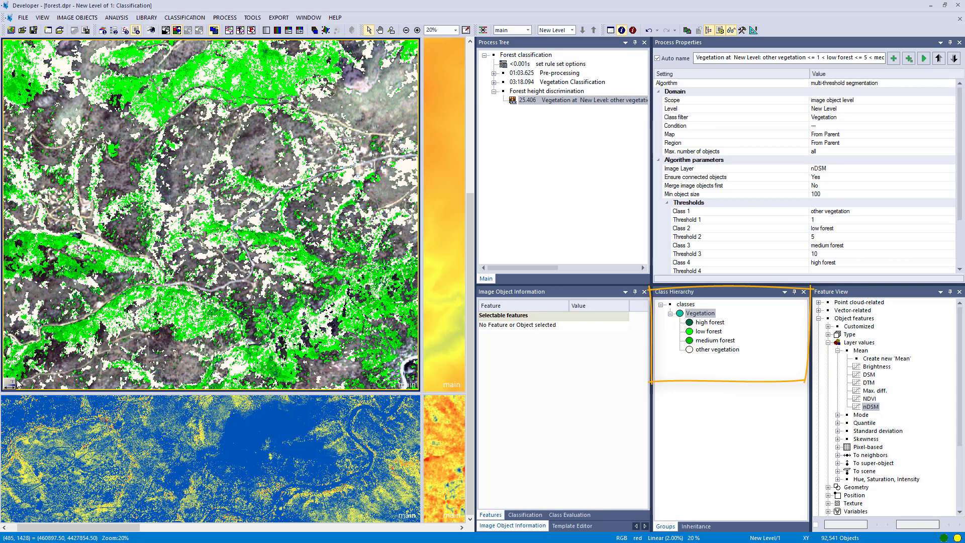
left_click_drag(262, 326, 211, 201)
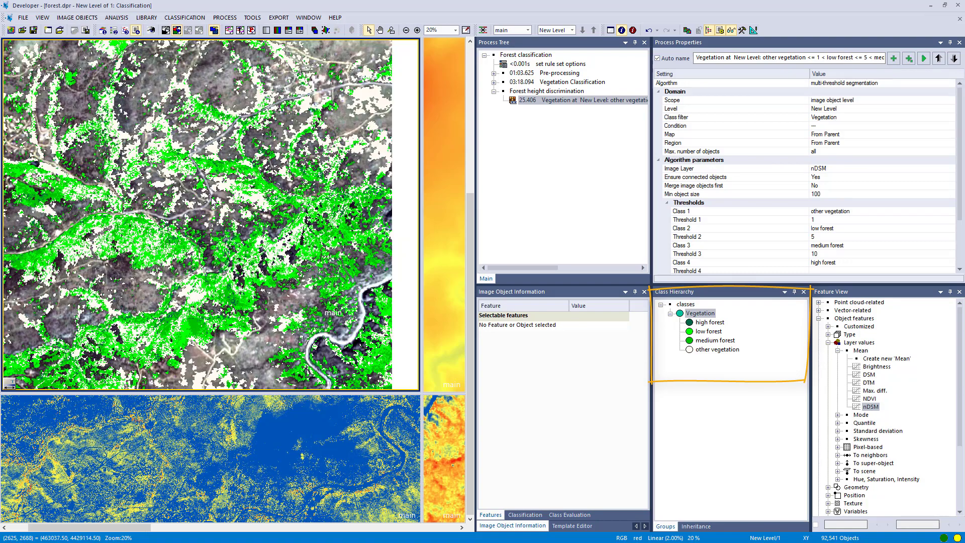
scroll(212, 201, "up", 4)
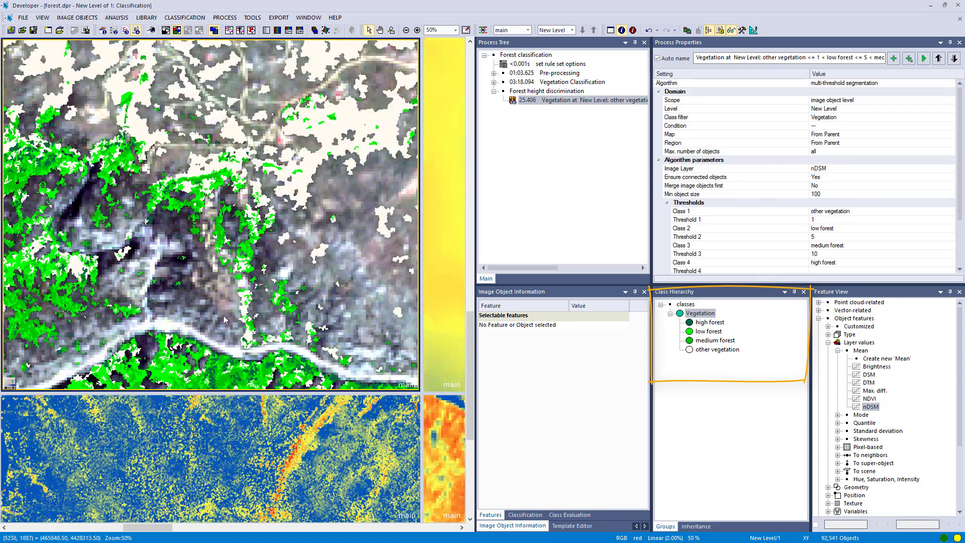
scroll(224, 319, "up", 4)
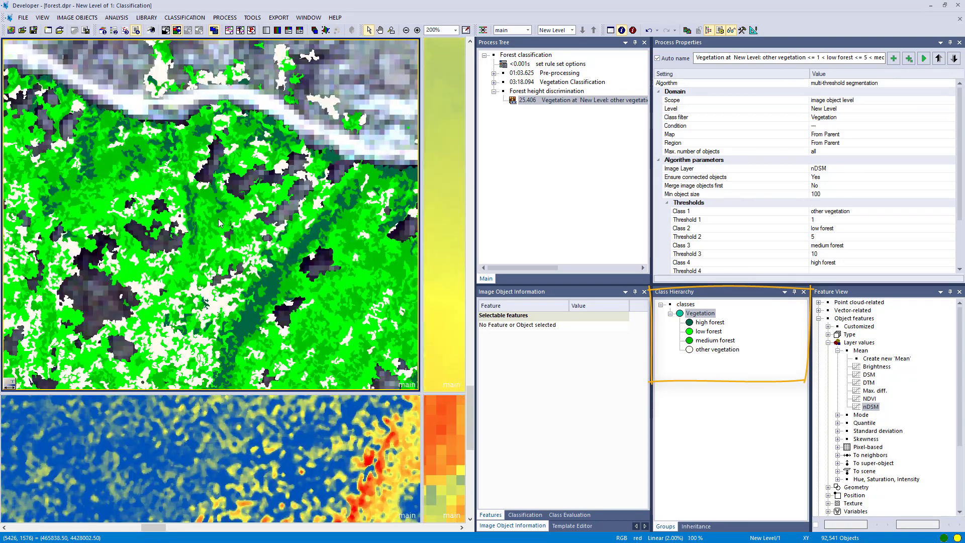
mouse_move(273, 288)
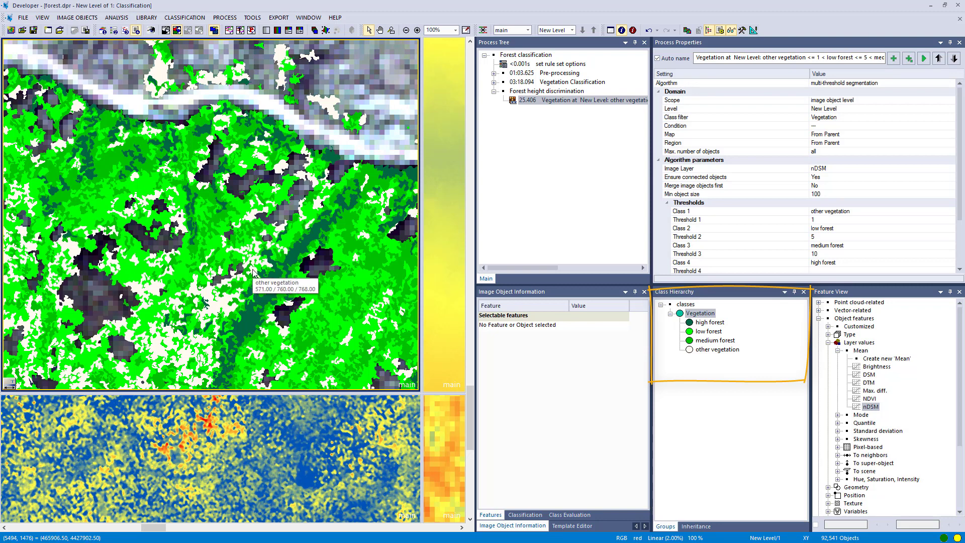
Step: Examine the forest height classes around the road at the forest edge
scroll(296, 162, "up", 2)
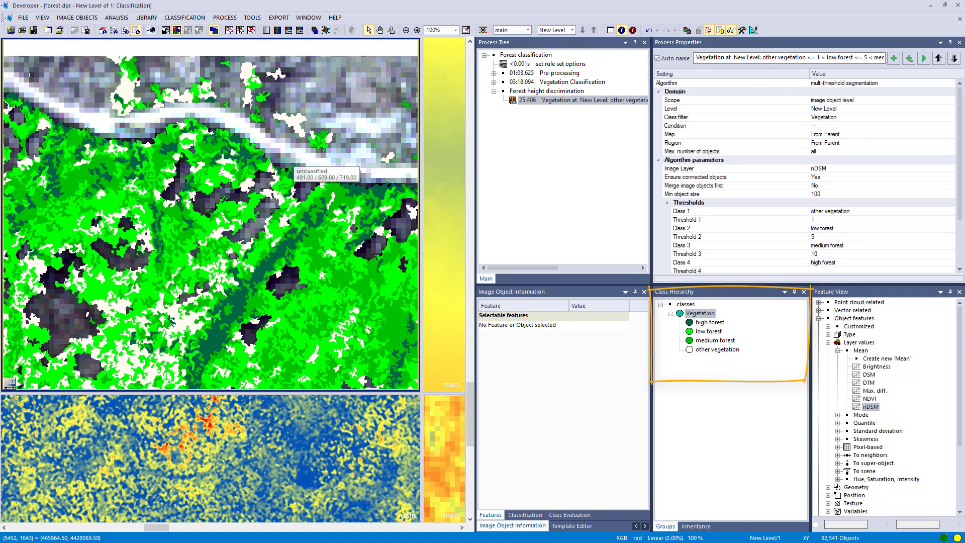
scroll(270, 221, "down", 3)
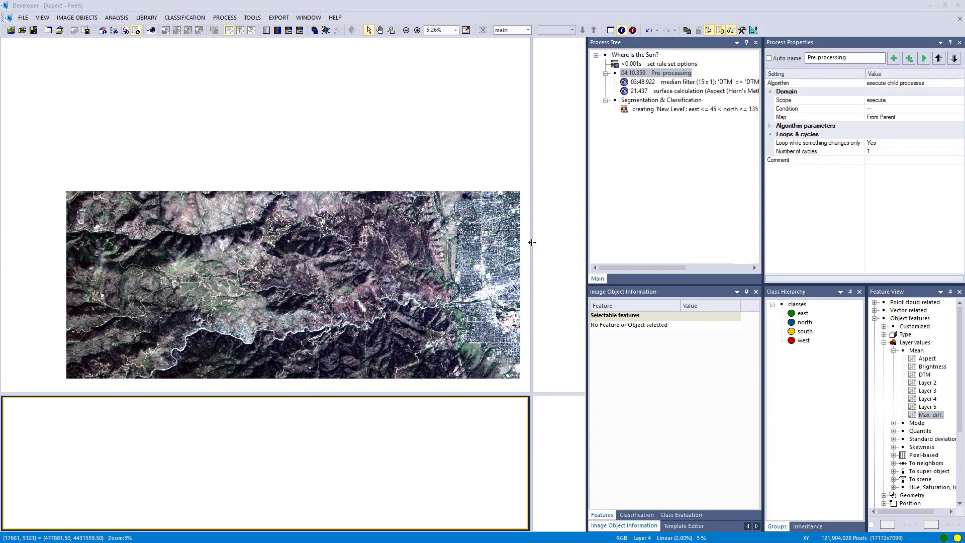
Step: Enlarge the DTM view and review the settings of the median filter and the Aspect surface calculation
left_click_drag(532, 243, 217, 244)
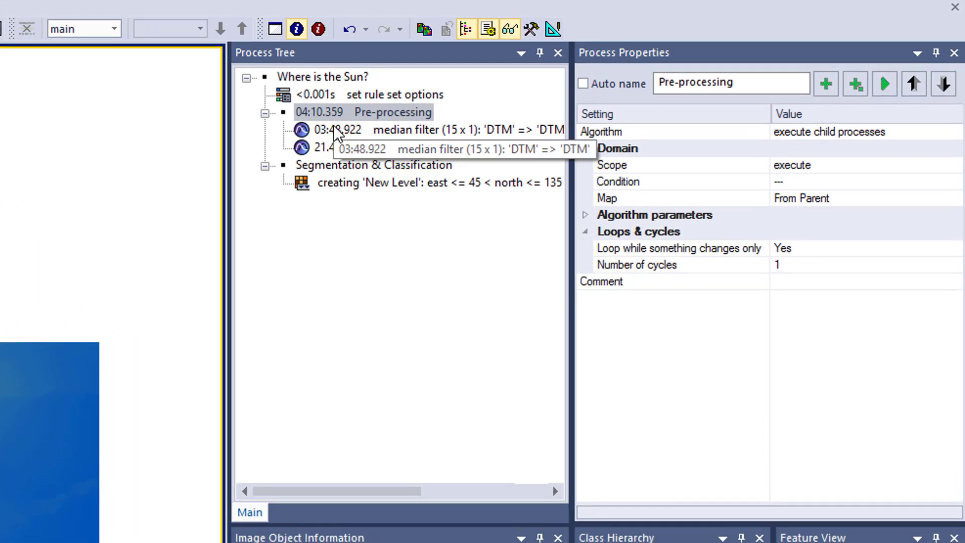
left_click(334, 129)
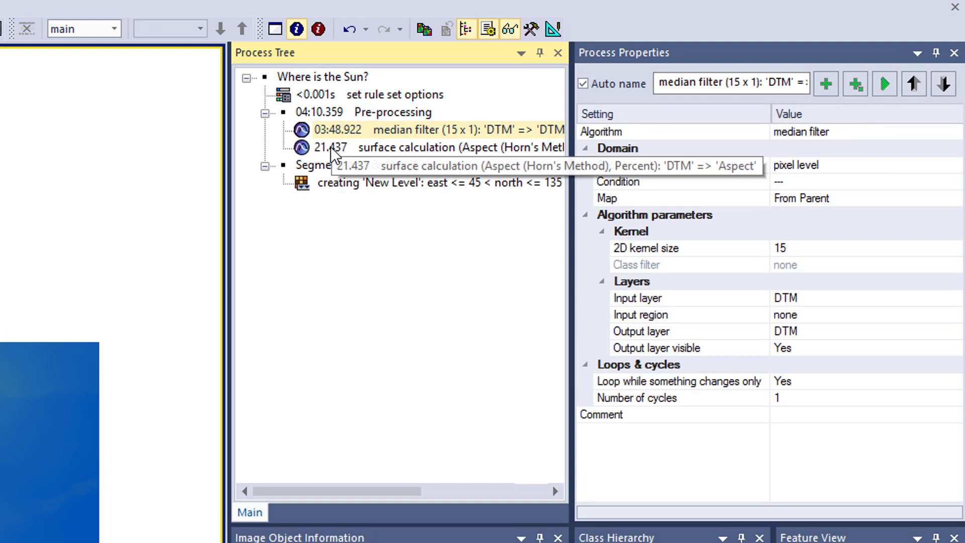
left_click(330, 147)
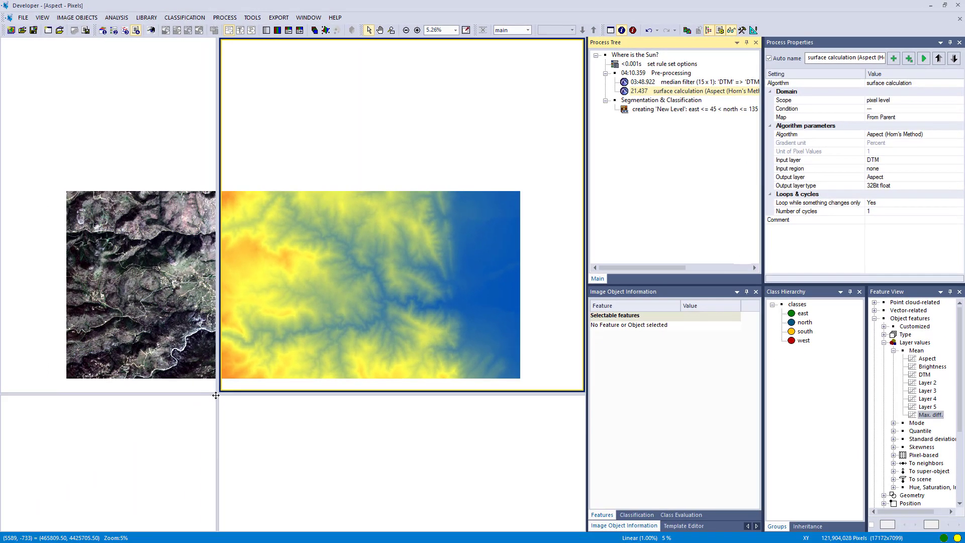
Step: Reveal and inspect the Aspect layer at higher magnification, rebalance the four linked views, and activate the satellite view beside Aspect
left_click_drag(215, 395, 220, 162)
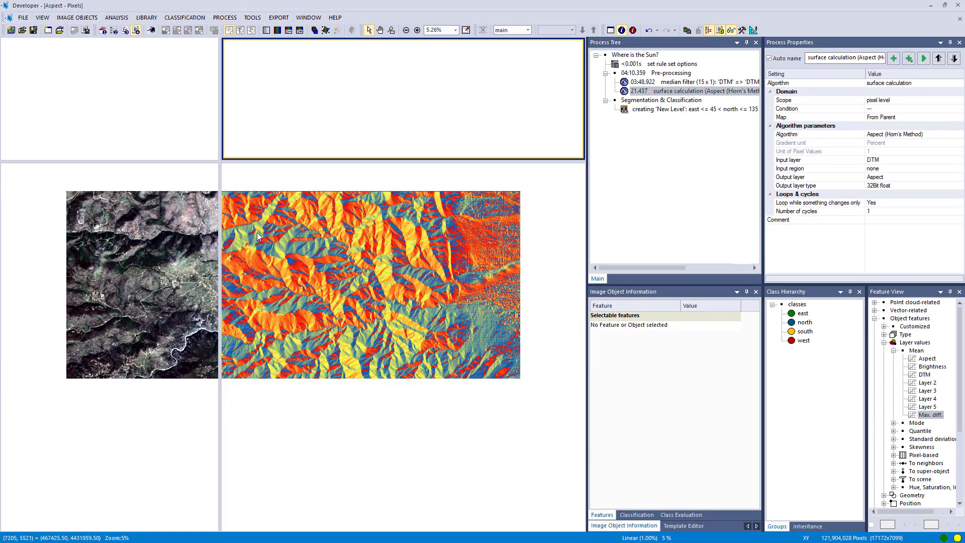
scroll(258, 236, "up", 2)
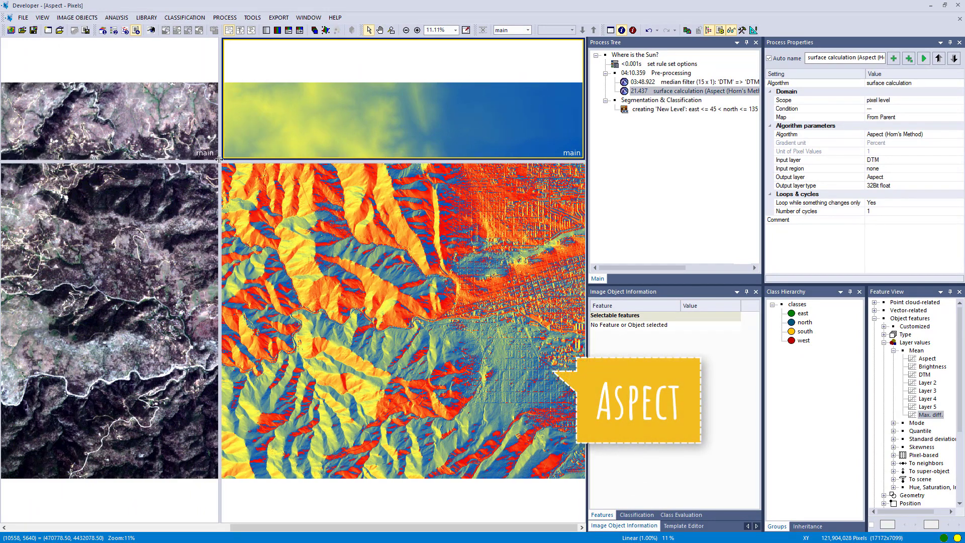
left_click_drag(220, 162, 269, 293)
left_click(173, 342)
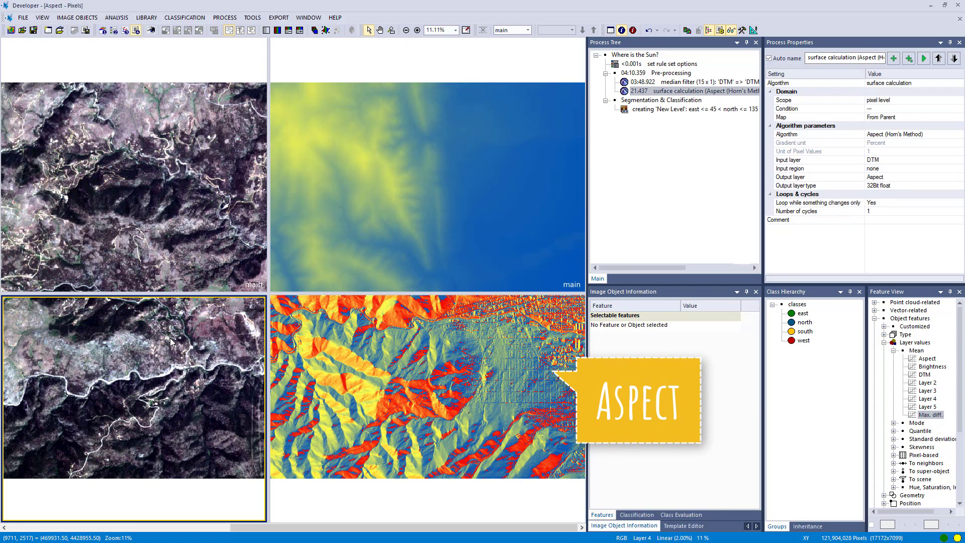
Step: Execute the multi-threshold segmentation on the Aspect layer with thresholds 45, 135, 225 and 315 for the east, north, west and south classes
left_click(659, 113)
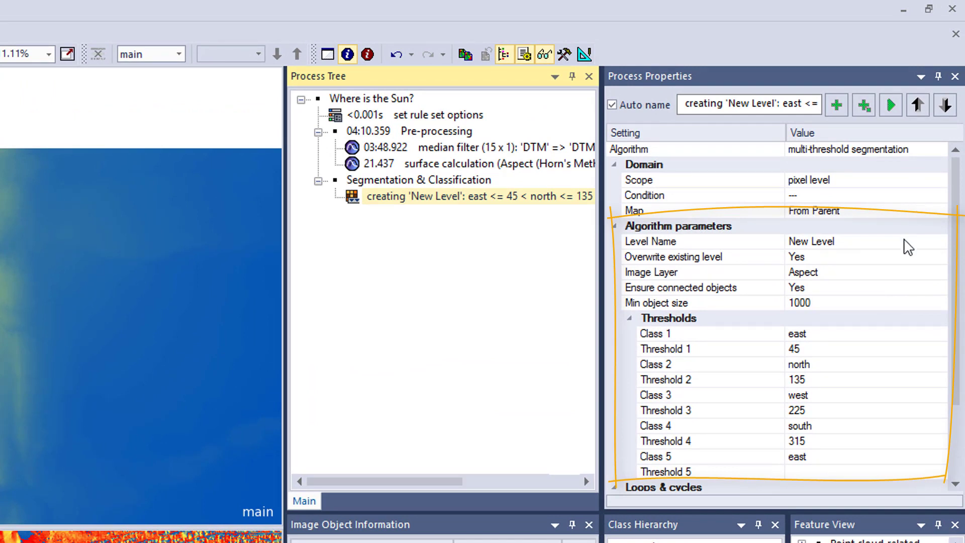
left_click(907, 274)
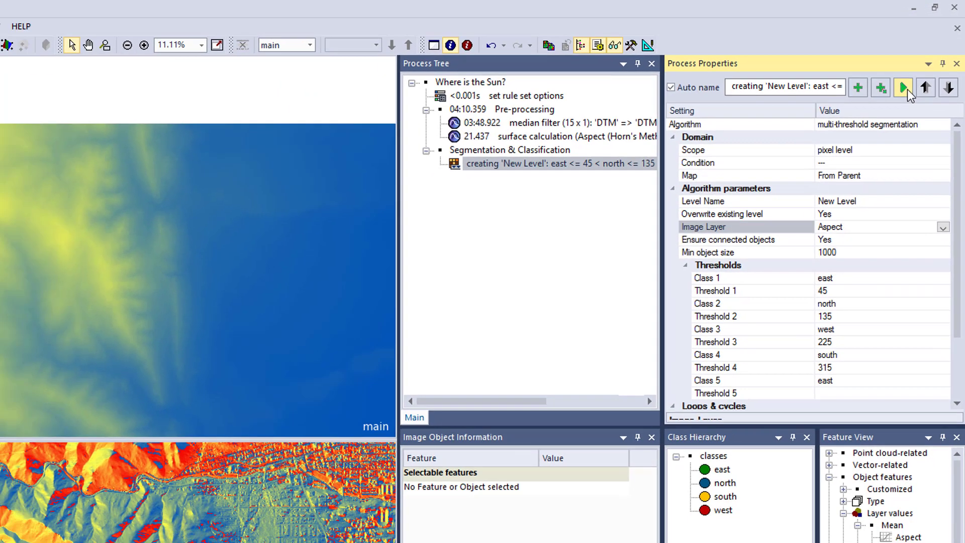
left_click(904, 88)
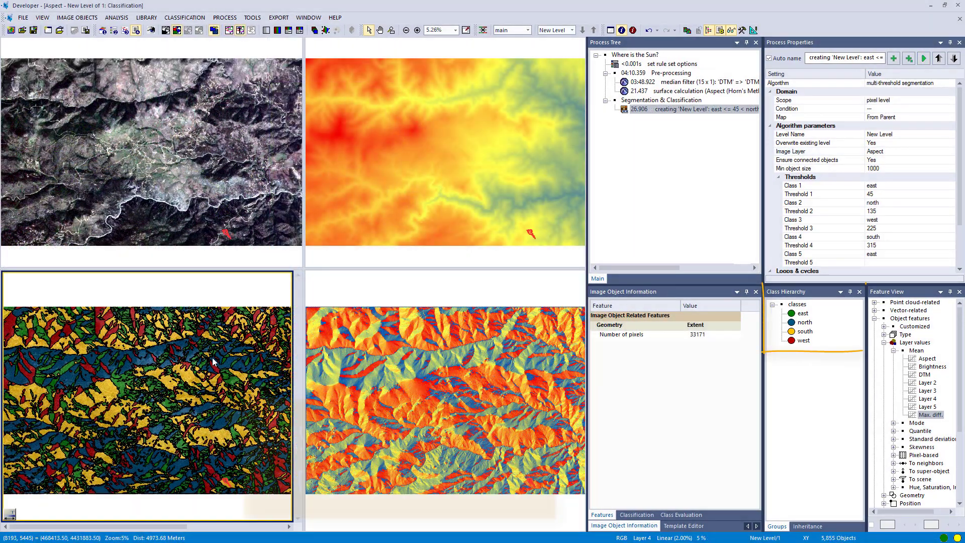
Step: Select several differently facing slope objects in the classification and compare them across the four linked views
left_click(182, 347)
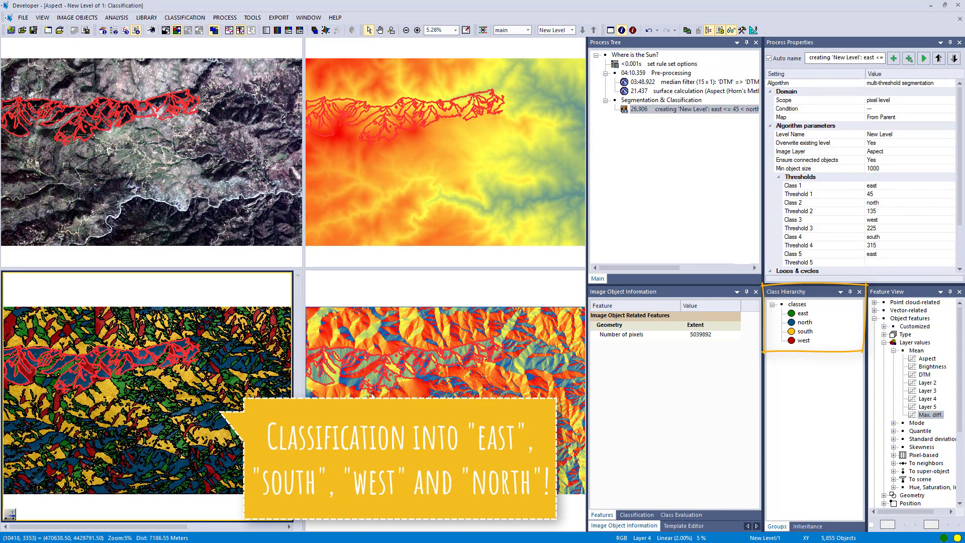
left_click(172, 341)
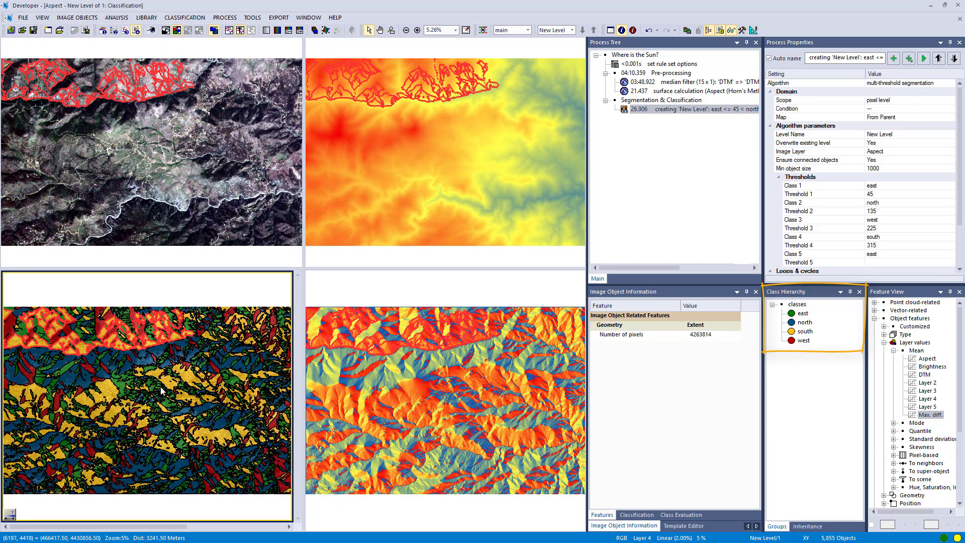
left_click(165, 445)
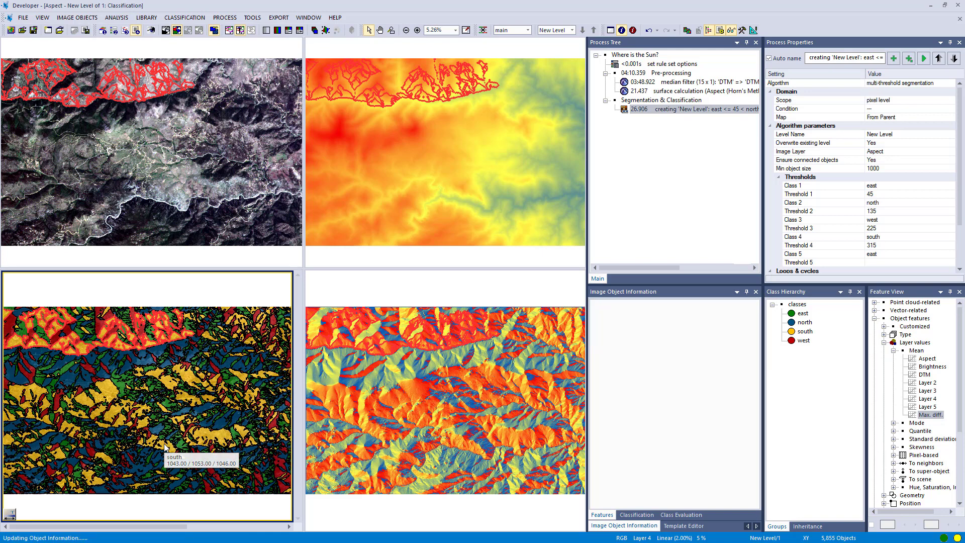
left_click(188, 431)
mouse_move(187, 431)
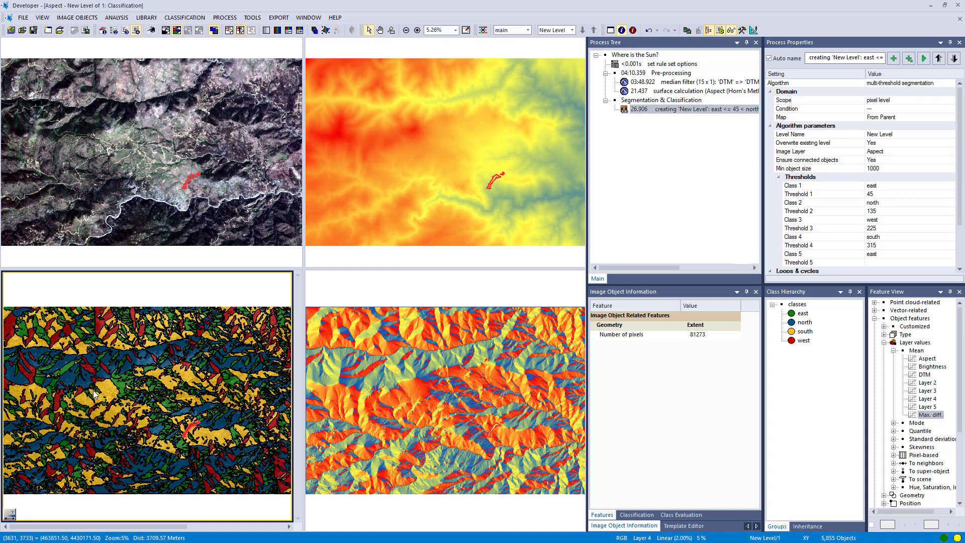
left_click(63, 372)
mouse_move(63, 372)
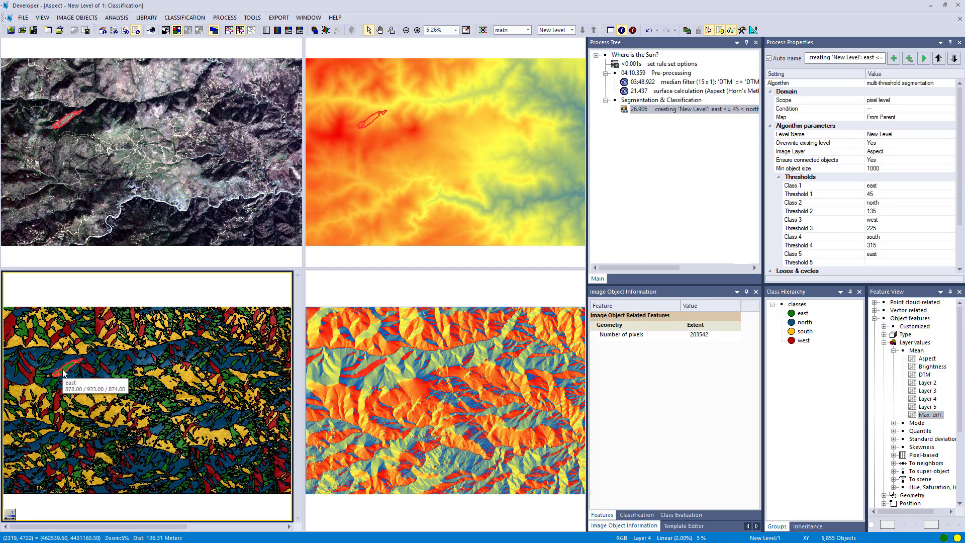
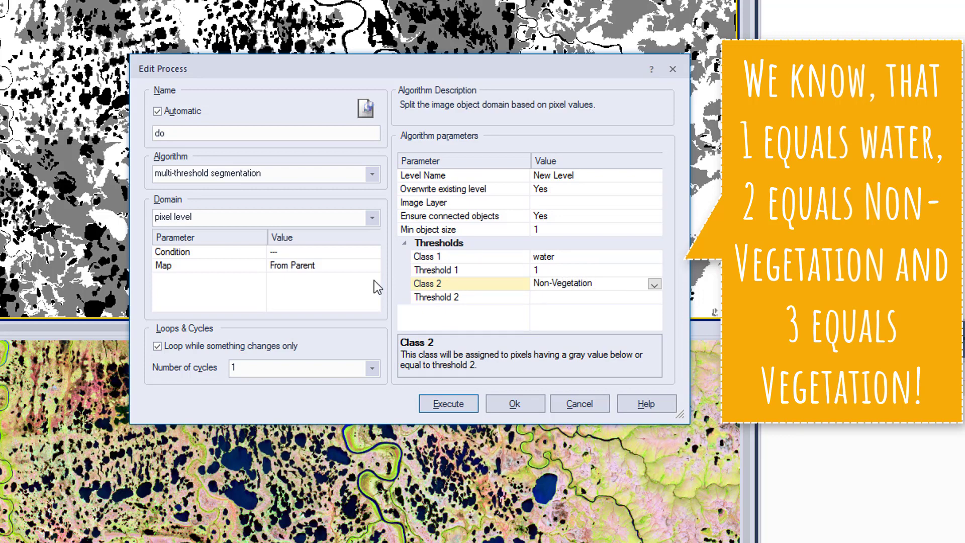
Step: Create the Non-Vegetation class in orange as class 2 and set threshold 2 to 2
key("Return")
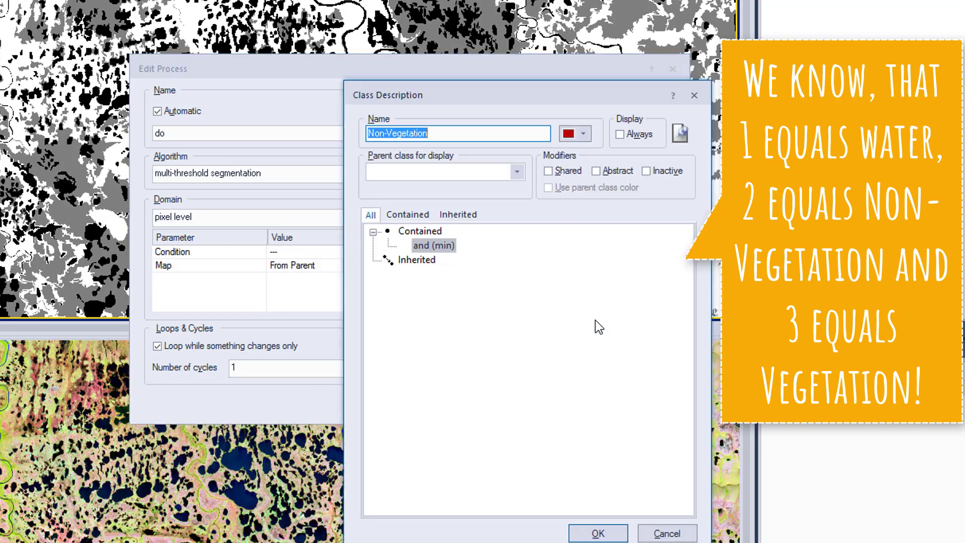
left_click(584, 134)
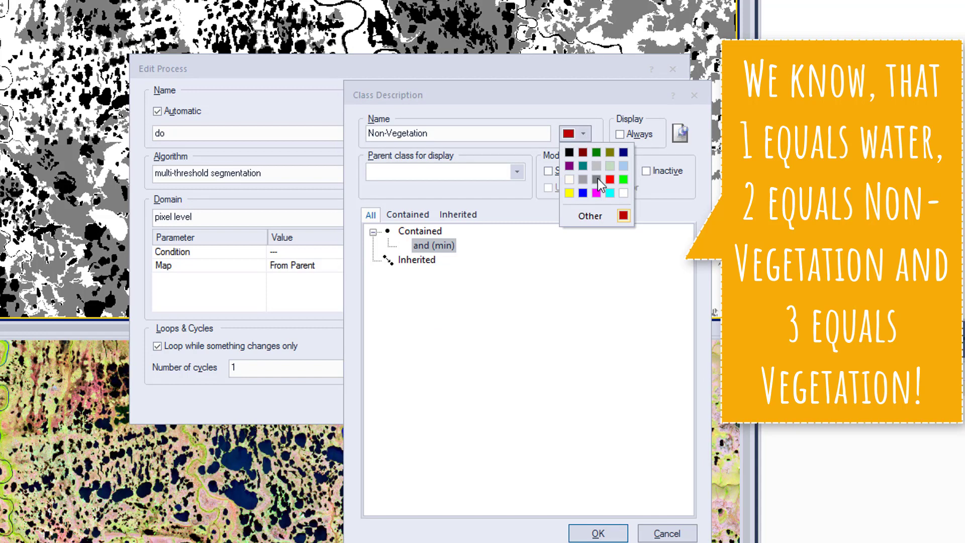
left_click(591, 214)
left_click(511, 319)
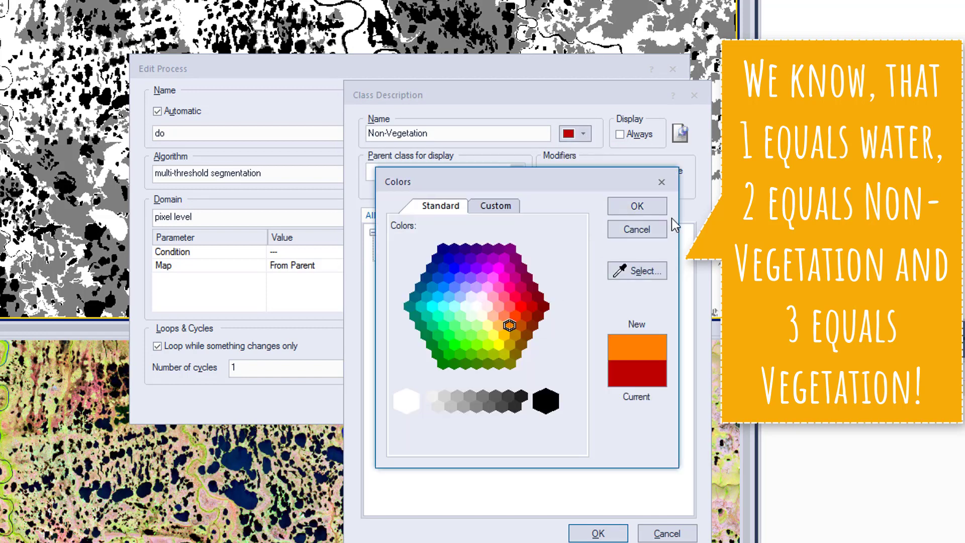
left_click(637, 207)
left_click(601, 531)
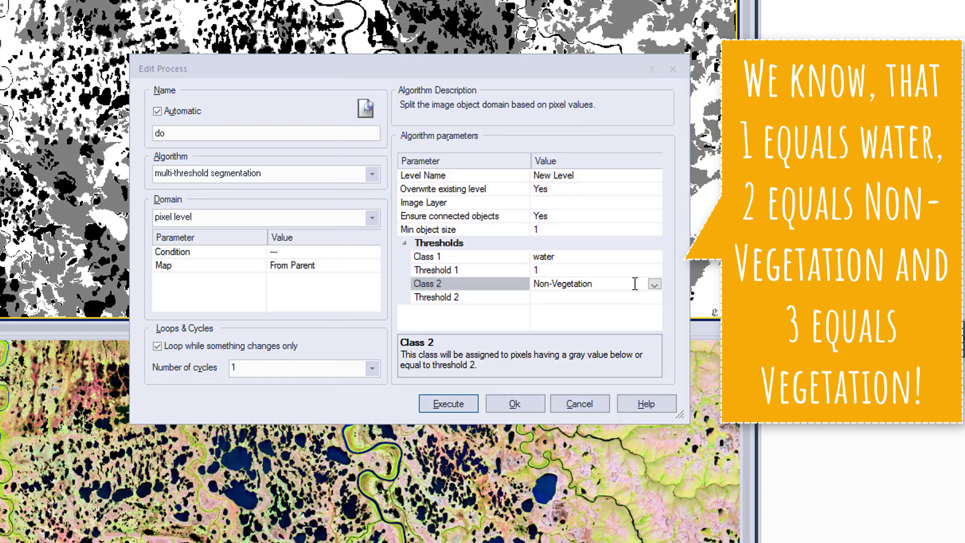
left_click(588, 300)
type("2")
Step: Add a Vegetation class in bright green as class 3 of the segmentation thresholds
left_click(583, 313)
left_click(590, 309)
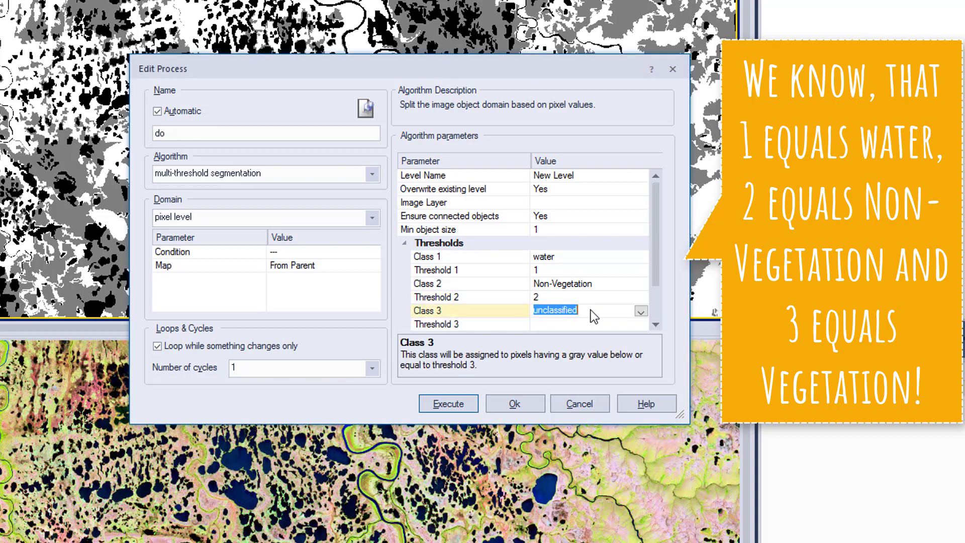
type("Vegetation")
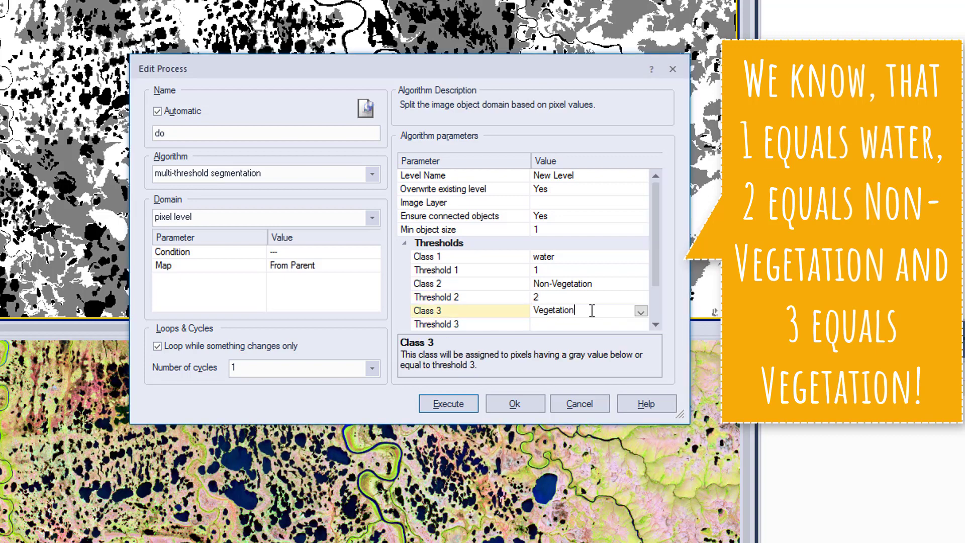
key("Return")
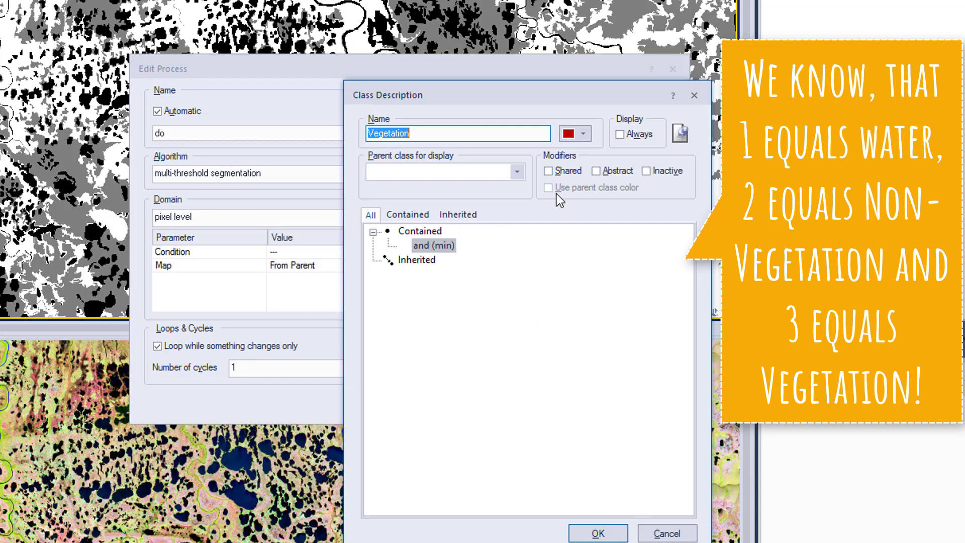
left_click(583, 134)
left_click(623, 179)
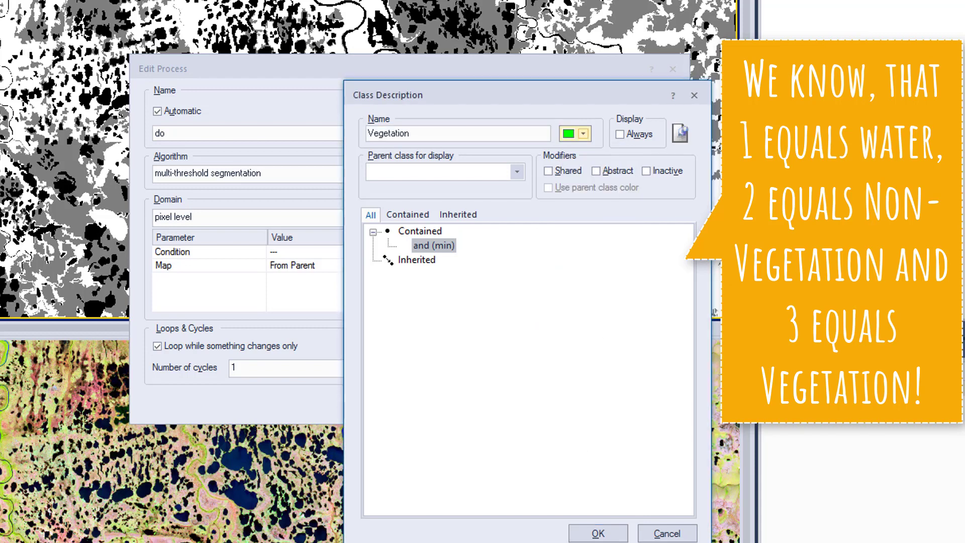
left_click(599, 533)
Step: Leave threshold 3 empty and try to execute the multi-threshold segmentation without an image layer
left_click(623, 325)
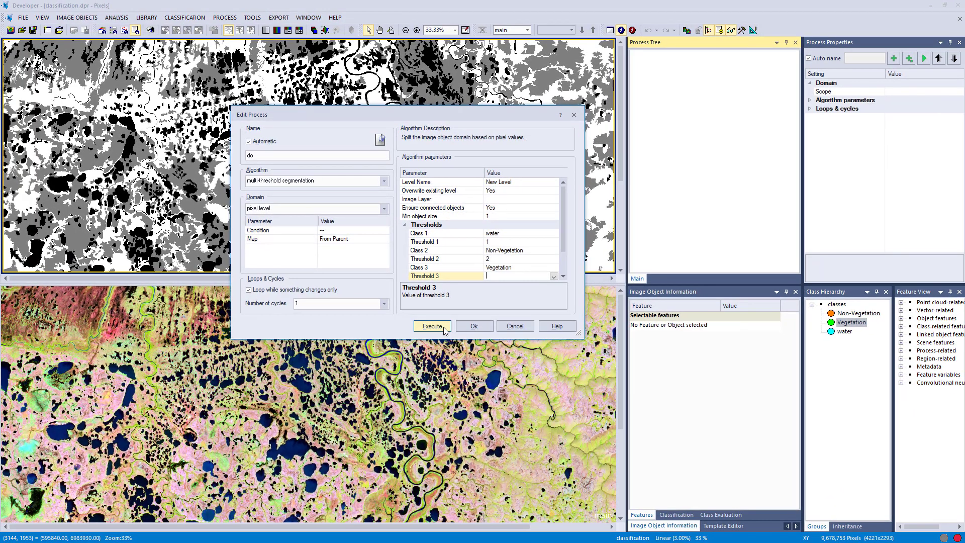
left_click(433, 326)
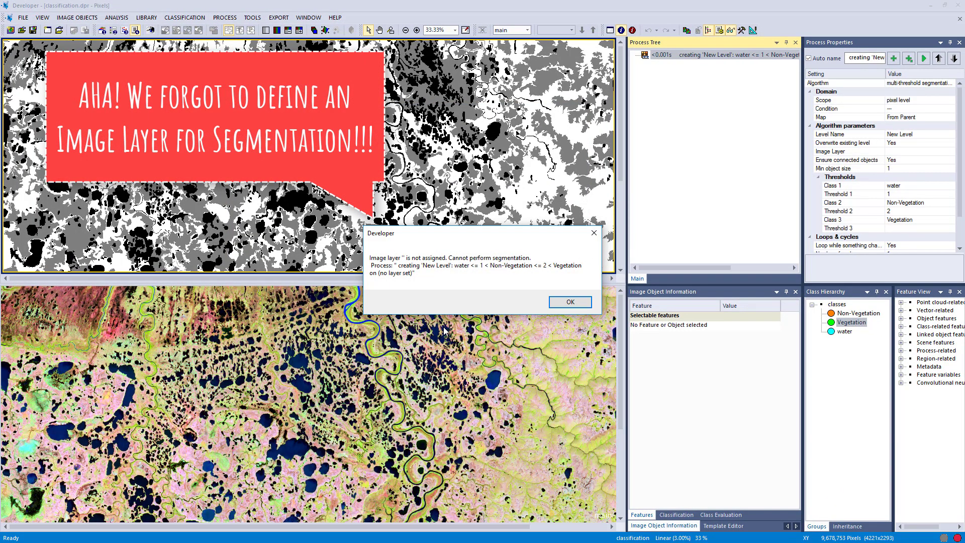
left_click(570, 302)
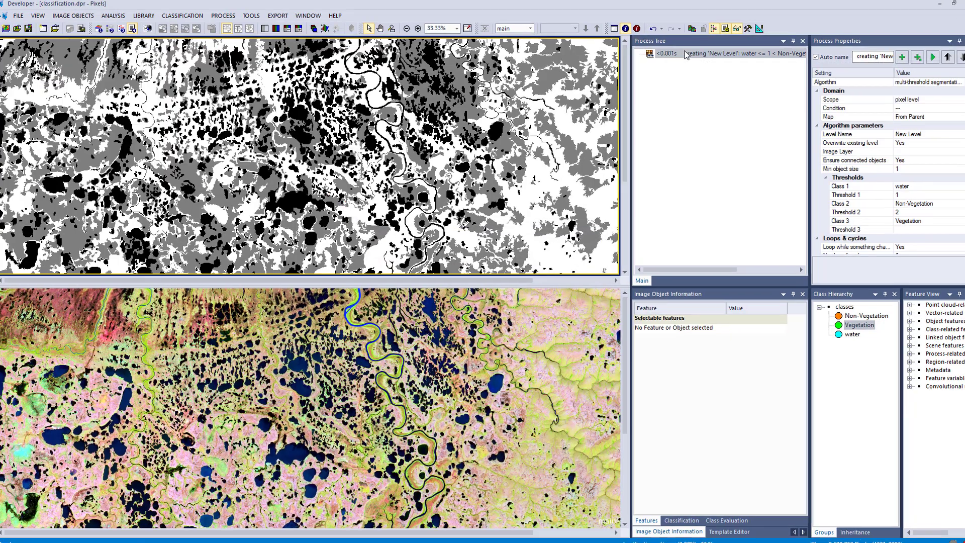
Step: Set the segmentation process's image layer to classification and execute it again
double_click(686, 54)
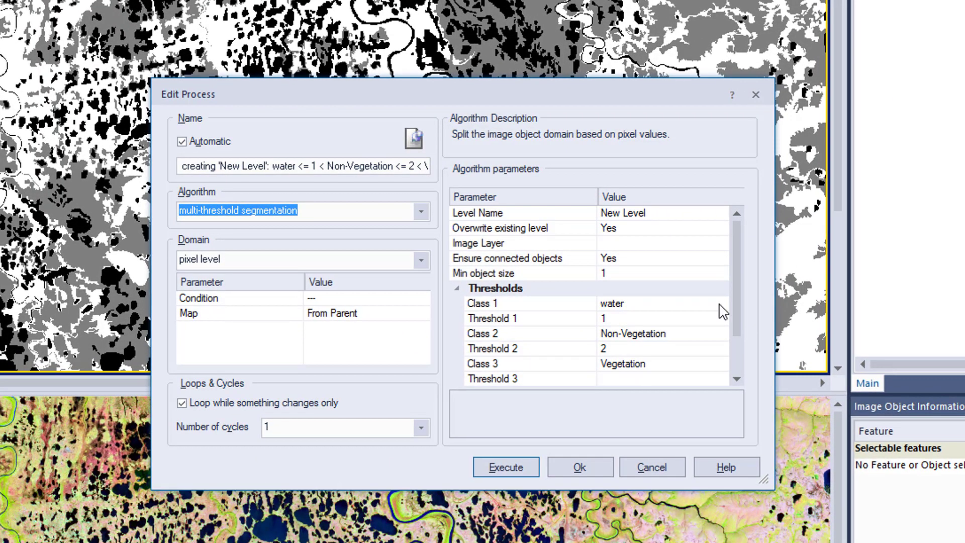
left_click(721, 242)
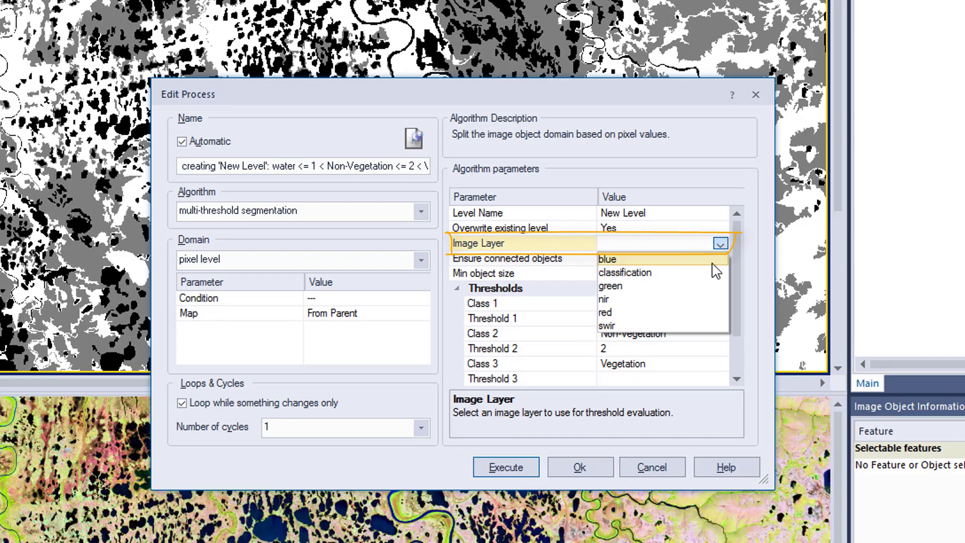
left_click(709, 271)
left_click(505, 467)
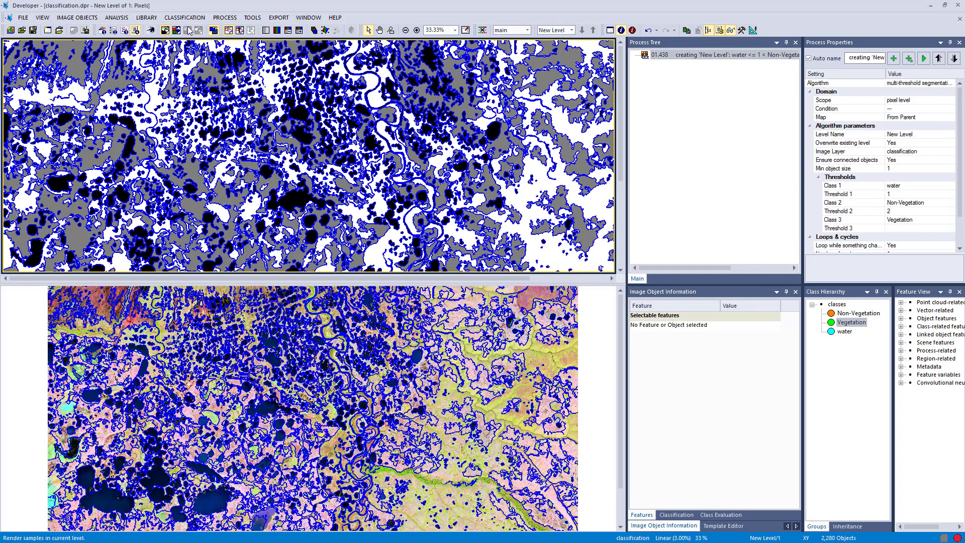
Step: Display the class colors with object outlines over the classification layer and switch the views to Side by Side View
left_click(228, 30)
left_click(240, 31)
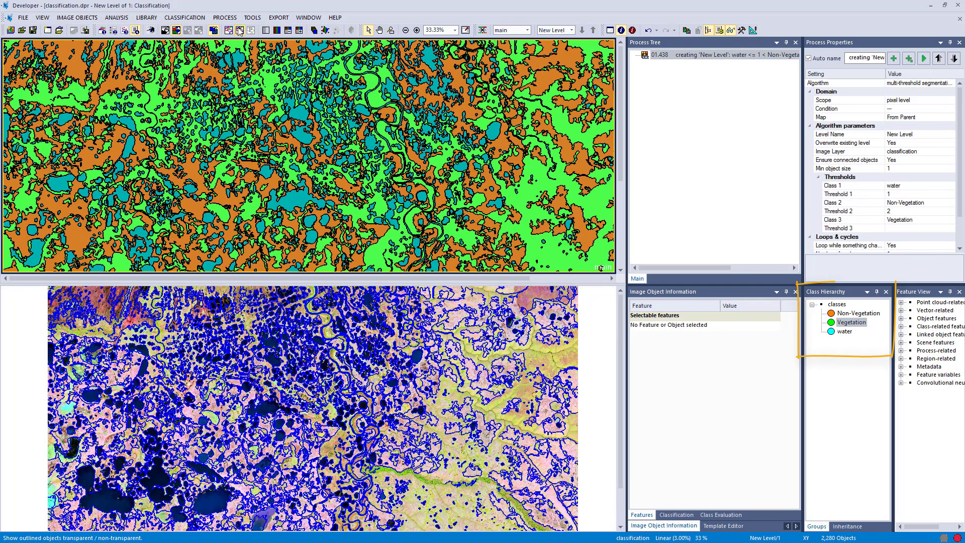
left_click(308, 19)
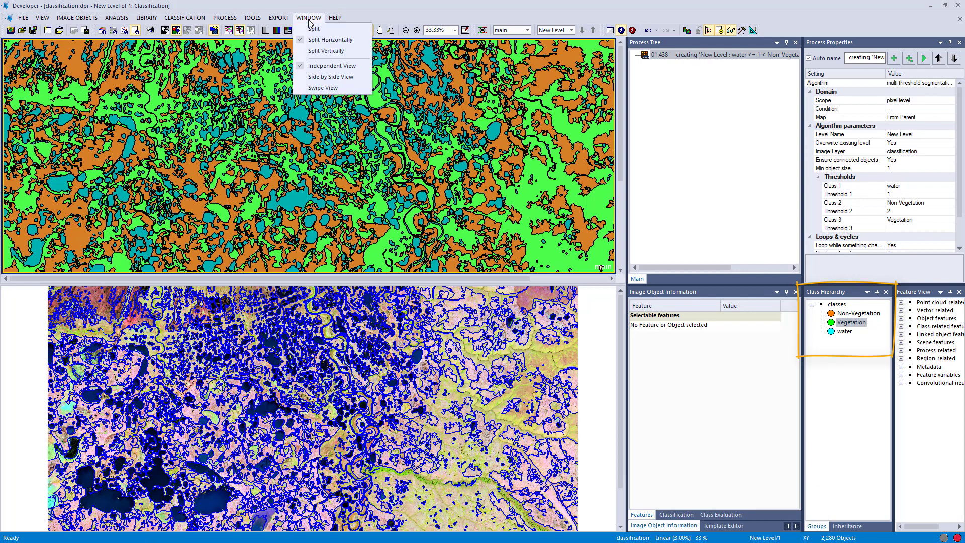
left_click(324, 76)
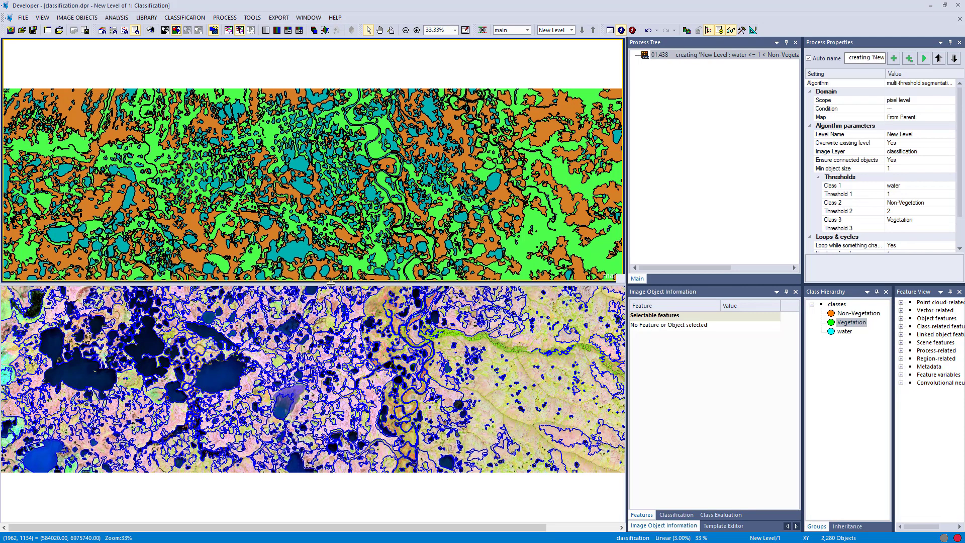
Step: Hide the object outlines in the satellite image view
left_click(330, 289)
left_click(241, 28)
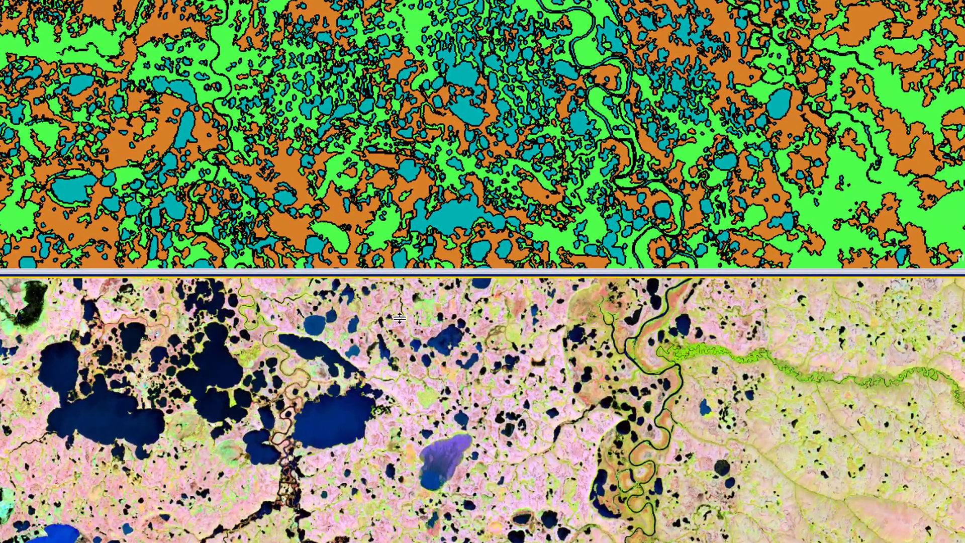
Step: Enlarge the classified view over the satellite image and select small vegetation patches to inspect them
left_click_drag(399, 318, 352, 463)
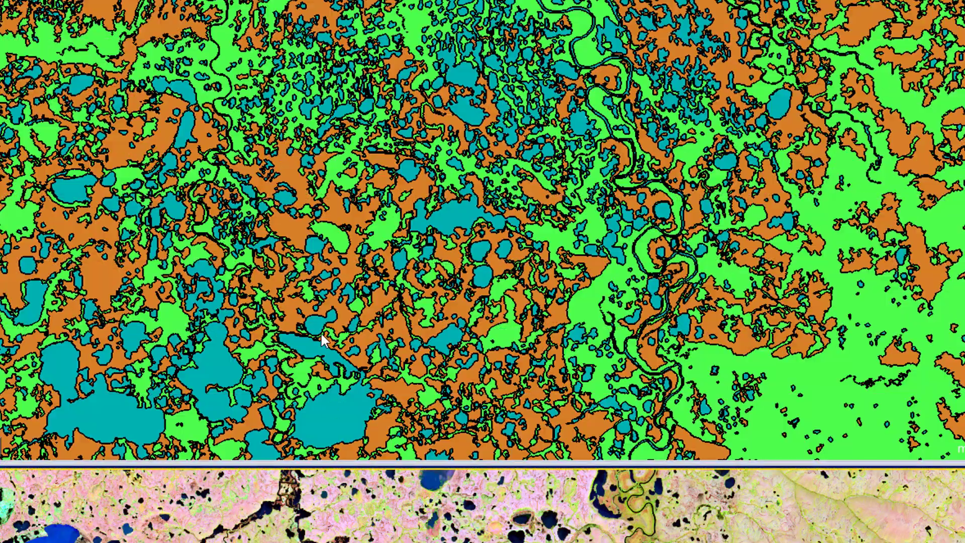
left_click(330, 237)
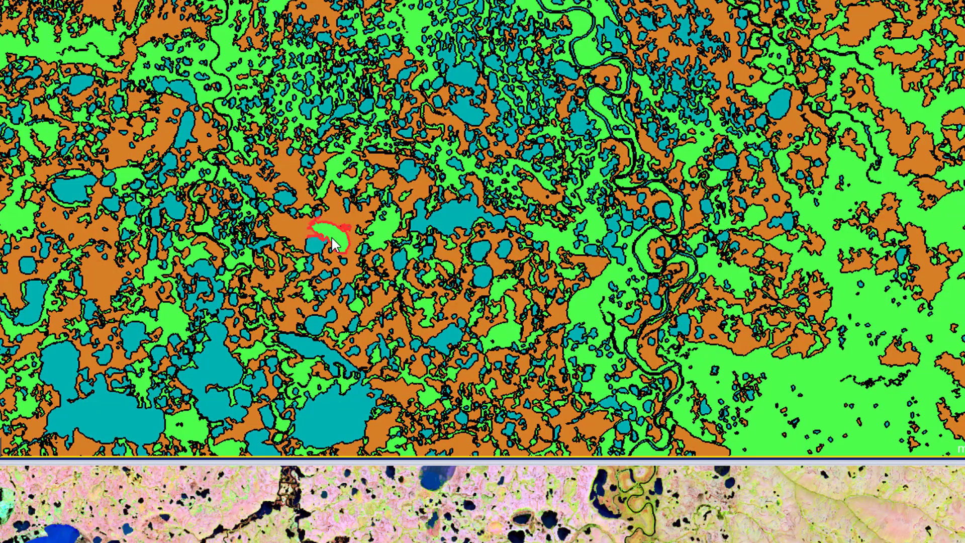
left_click(393, 224)
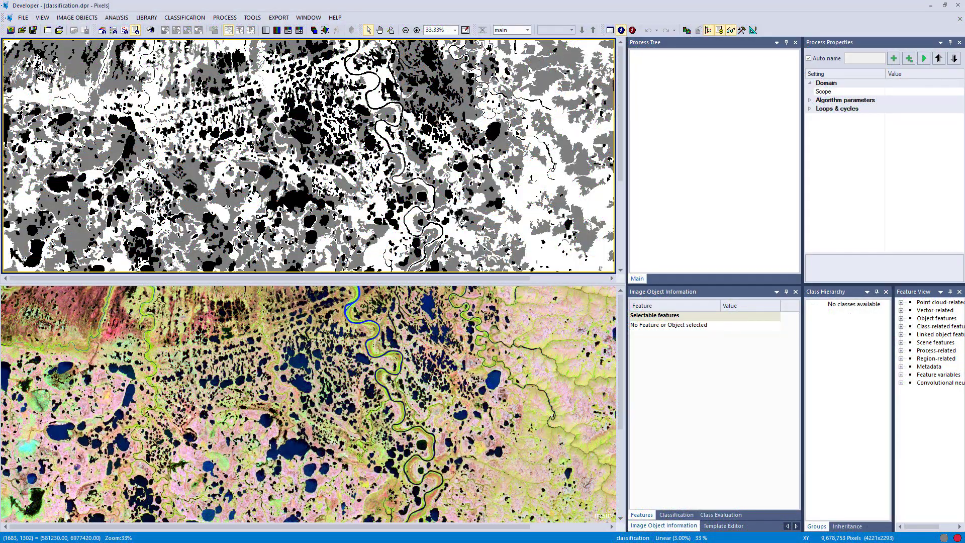